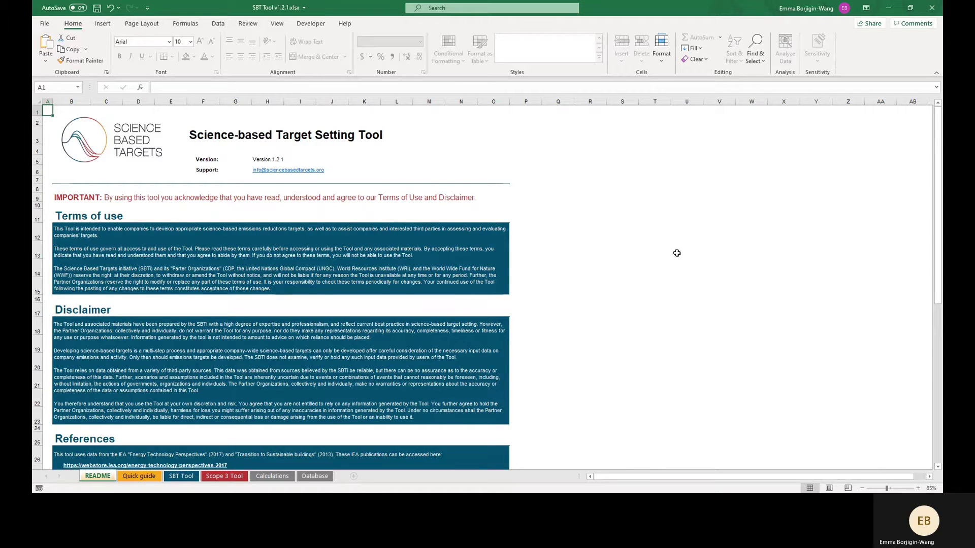
Step: Review the README sheet's version, terms and revision history, and the Quick guide sheet's instructions and online resources
{"action": "left_click", "coordinate": [281, 157]}
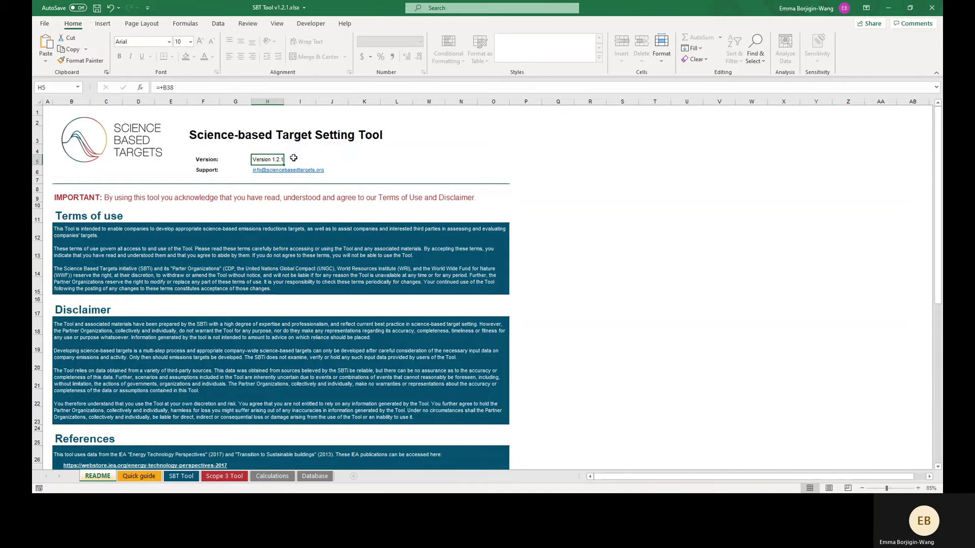
{"action": "scroll", "coordinate": [293, 158], "scroll_direction": "down", "scroll_amount": 3}
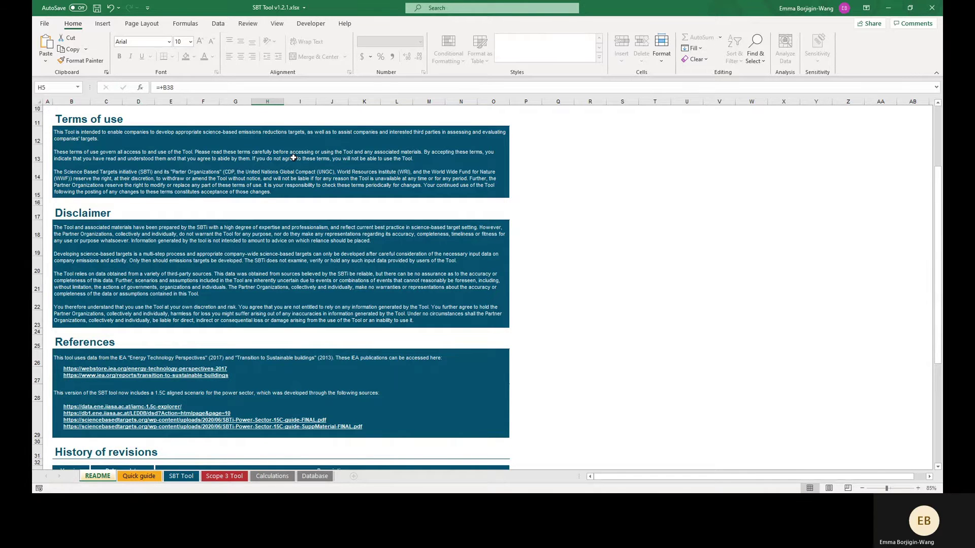
{"action": "scroll", "coordinate": [293, 158], "scroll_direction": "down", "scroll_amount": 6}
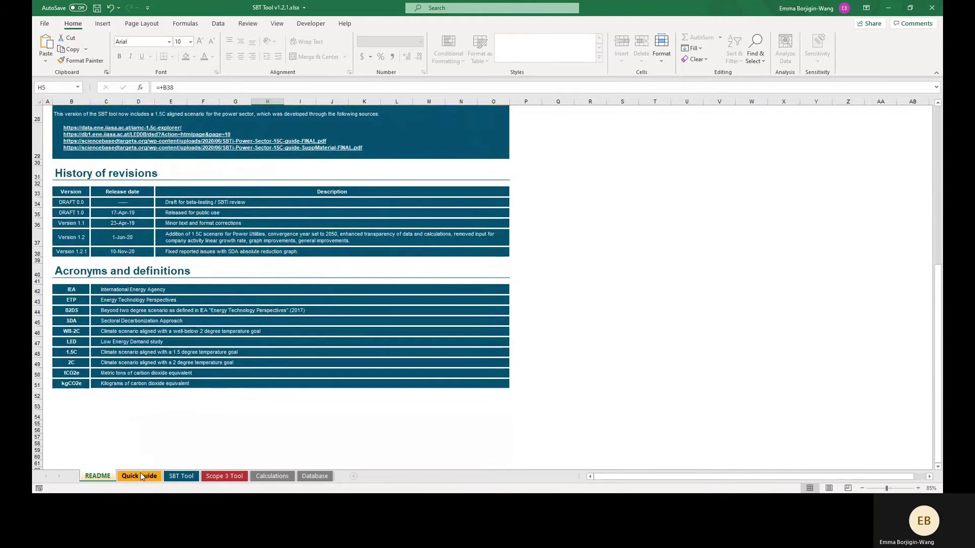
{"action": "left_click", "coordinate": [140, 475]}
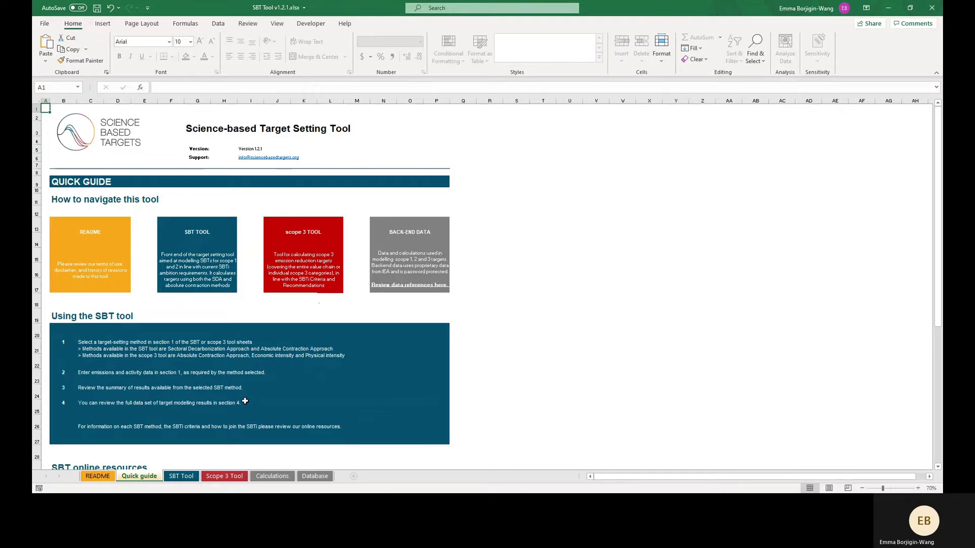
{"action": "scroll", "coordinate": [244, 401], "scroll_direction": "down", "scroll_amount": 4}
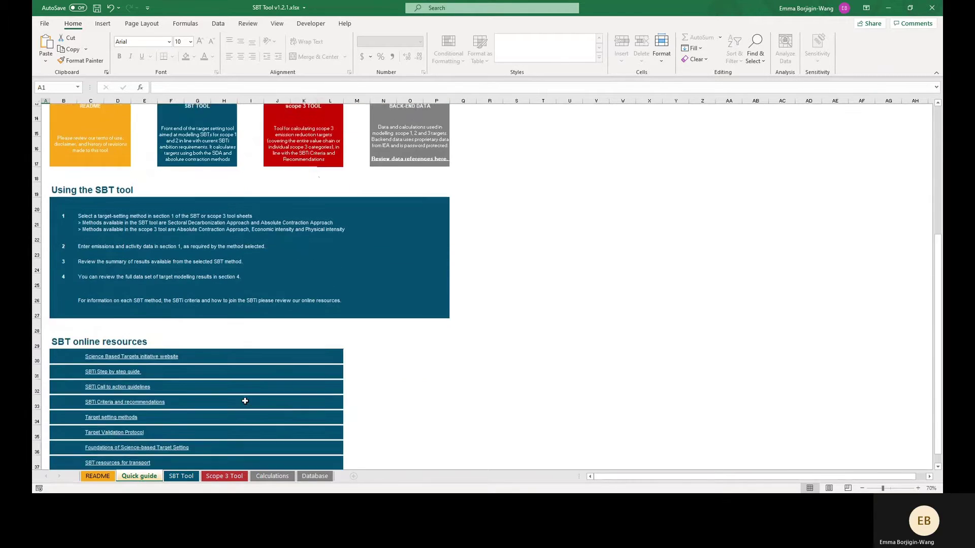
{"action": "scroll", "coordinate": [245, 401], "scroll_direction": "down", "scroll_amount": 2}
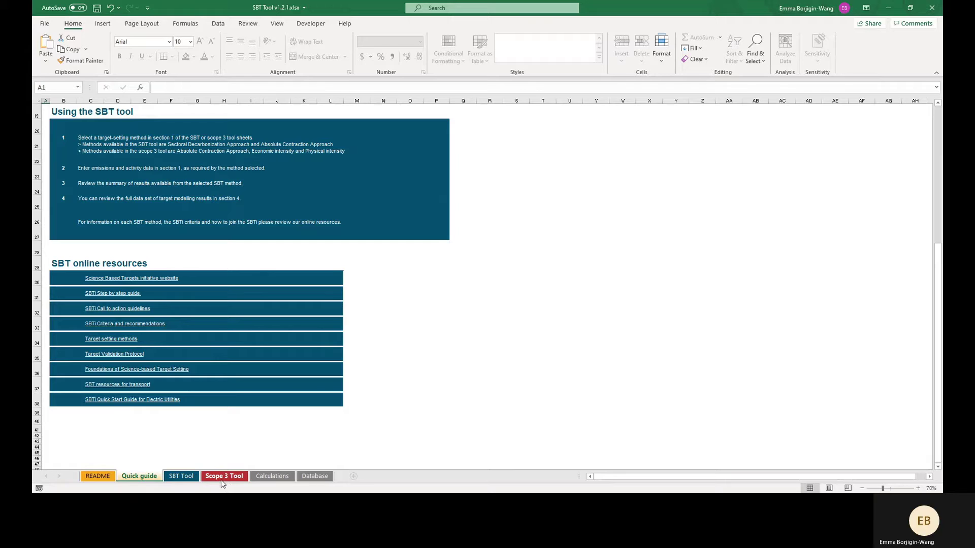
Step: On the SBT Tool sheet, set the target setting method to Absolute Contraction Approach
{"action": "left_click", "coordinate": [181, 476]}
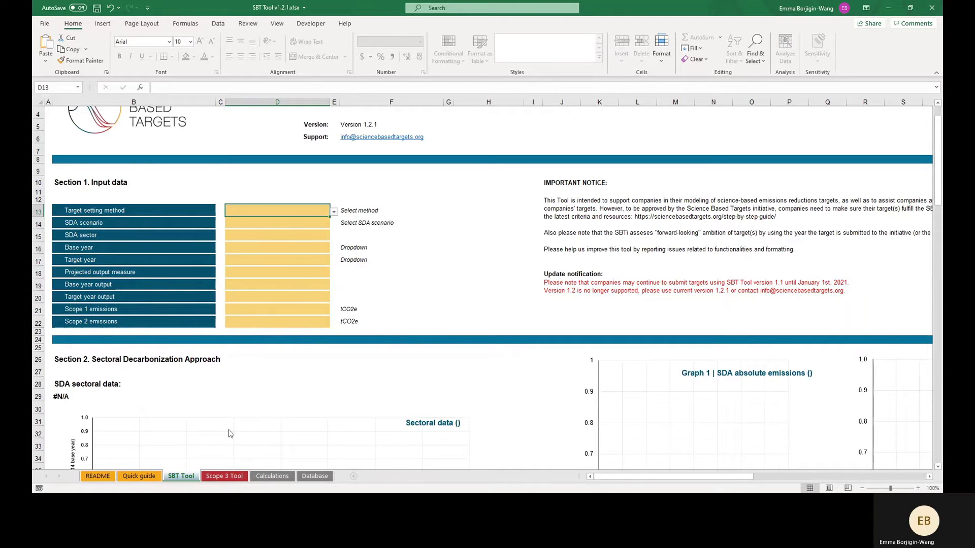
{"action": "left_click", "coordinate": [335, 212]}
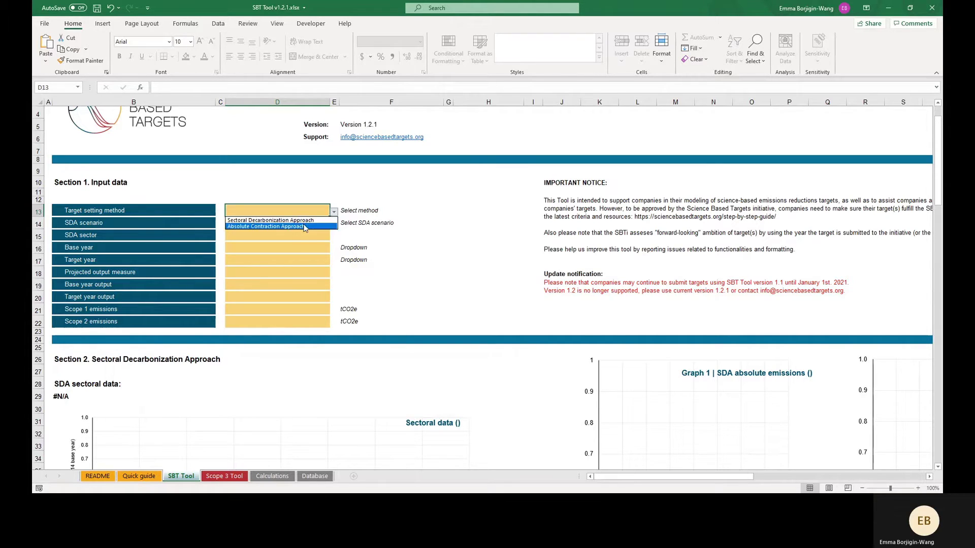
{"action": "left_click", "coordinate": [299, 226]}
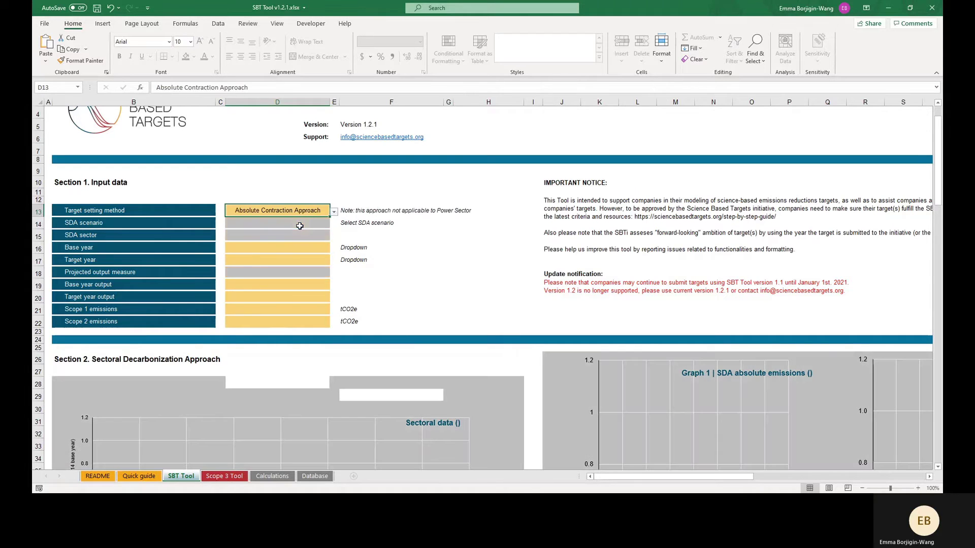
Step: Set the base year to 2018 and the target year to 2030 in the Section 1 input data
{"action": "left_click", "coordinate": [291, 251]}
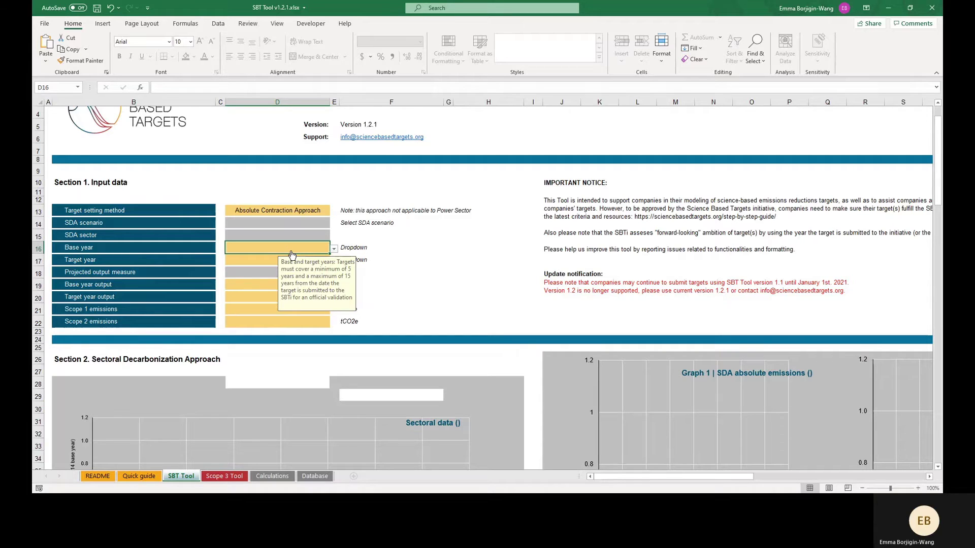
{"action": "type", "text": "2018"}
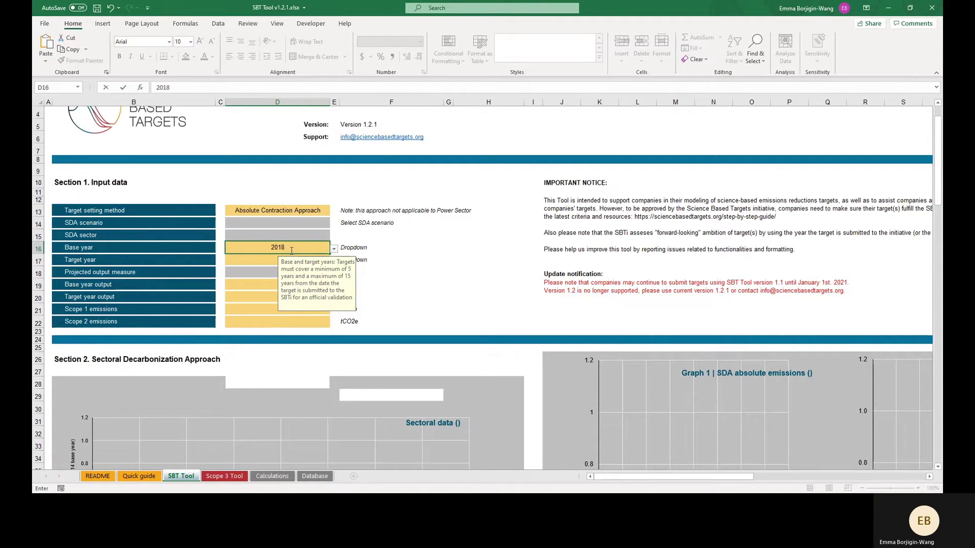
{"action": "key", "text": "Return"}
{"action": "type", "text": "2030"}
{"action": "key", "text": "Return"}
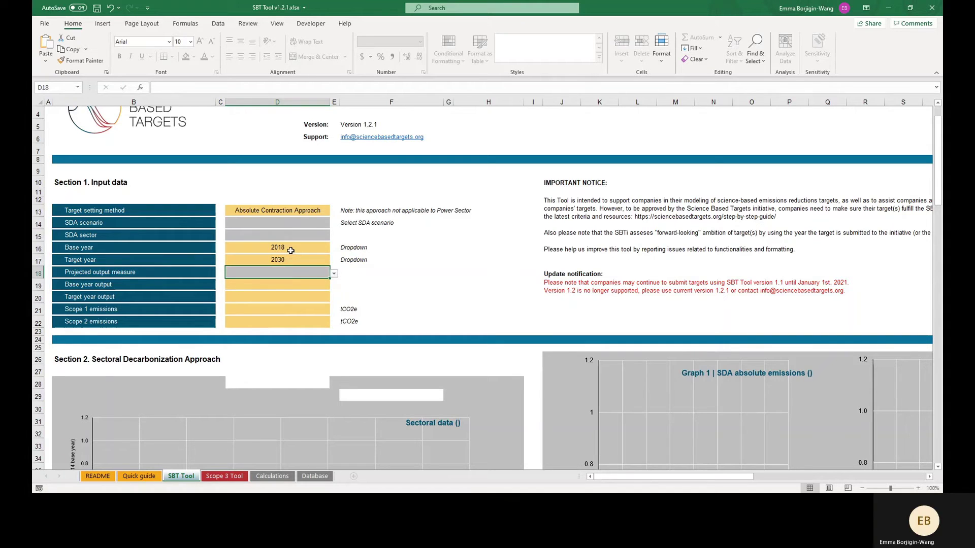
Step: Enter Scope 1 emissions of 7,000,000 tCO2e and Scope 2 emissions of 1,000,000 tCO2e in the input data
{"action": "left_click", "coordinate": [285, 312]}
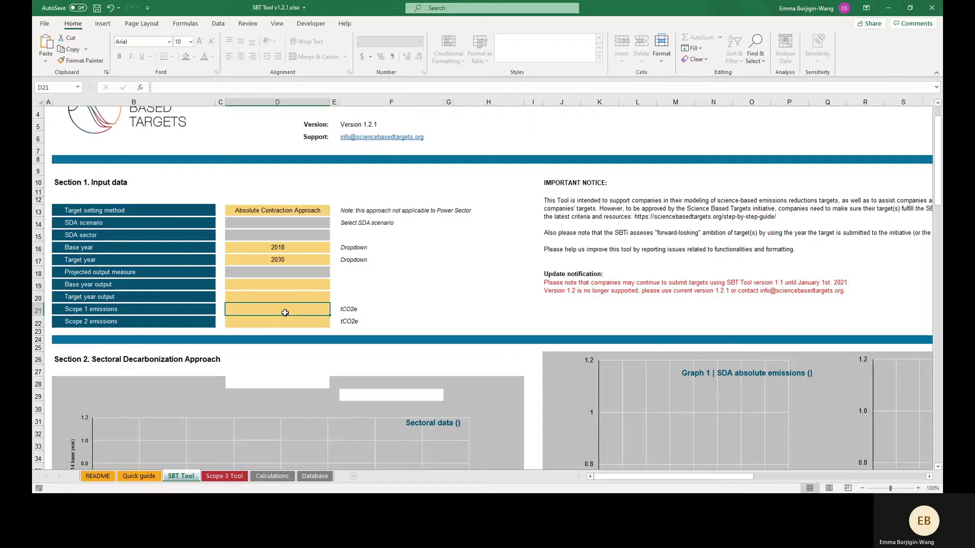
{"action": "type", "text": "7"}
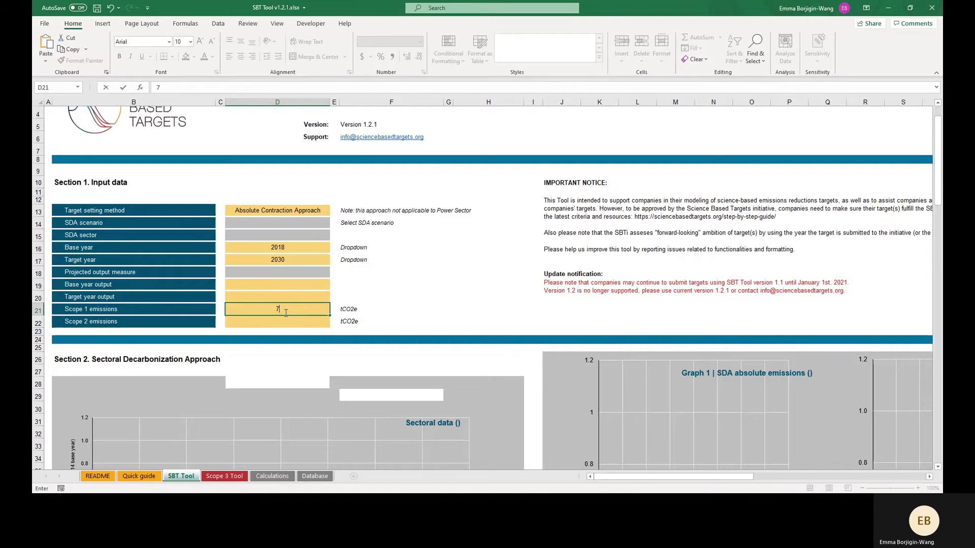
{"action": "type", "text": ",000,000"}
{"action": "key", "text": "Return"}
{"action": "type", "text": "1000000"}
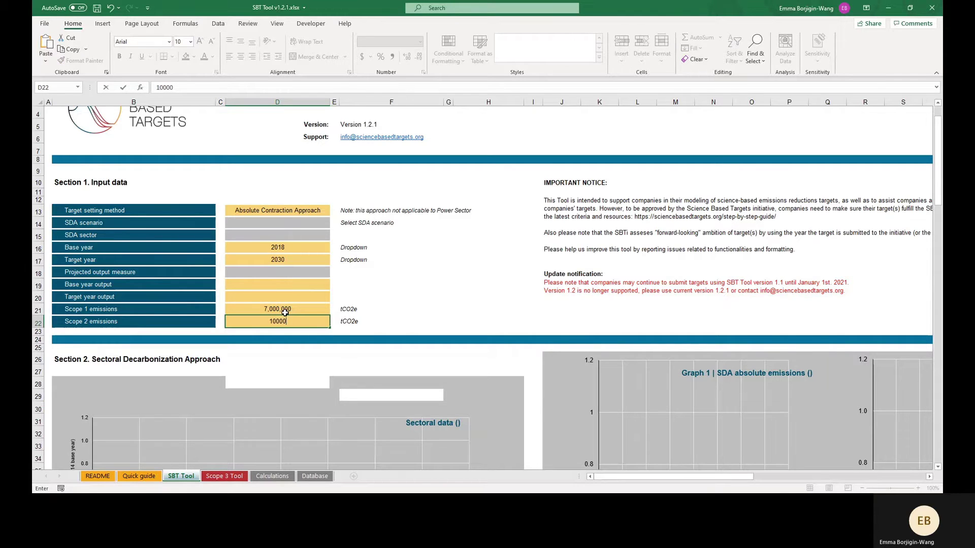
{"action": "key", "text": "Return"}
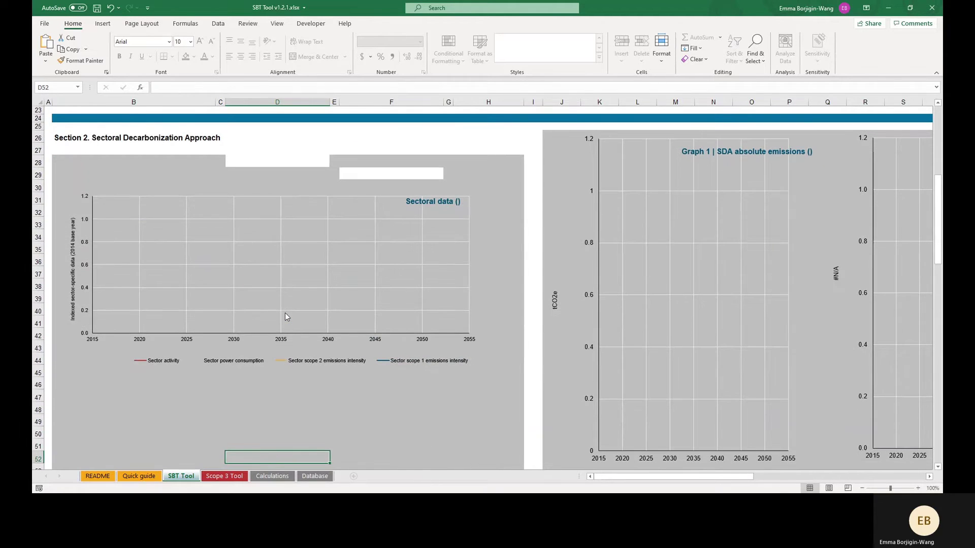
Step: Examine the Section 3 Absolute Contraction Approach targets and charts for the well below 2 degree and 1.5 degree scenarios
{"action": "scroll", "coordinate": [285, 313], "scroll_direction": "up", "scroll_amount": 4}
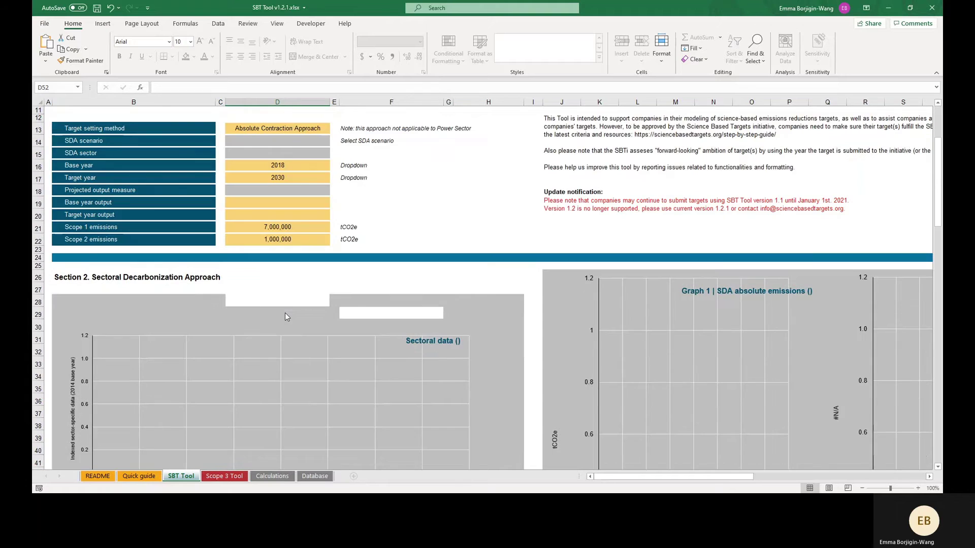
{"action": "scroll", "coordinate": [284, 312], "scroll_direction": "down", "scroll_amount": 10}
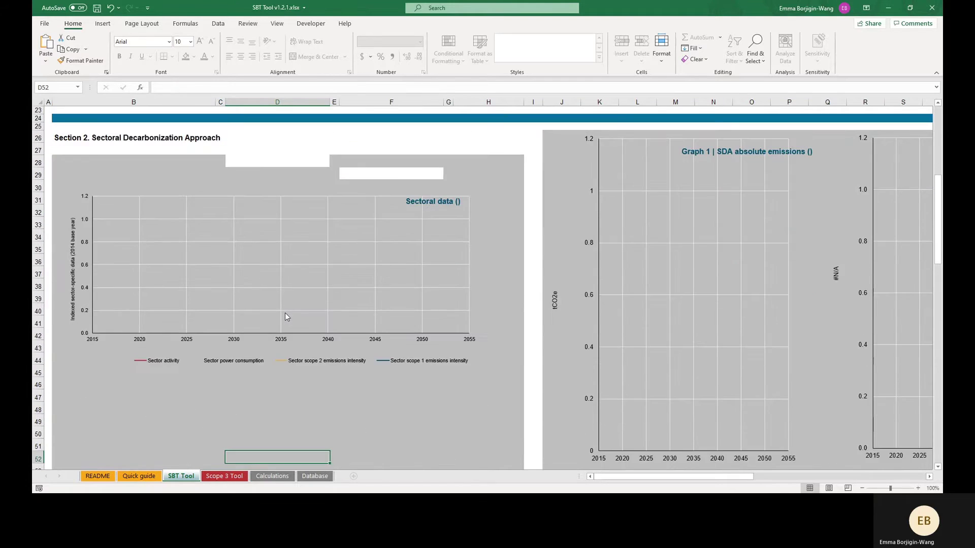
{"action": "scroll", "coordinate": [285, 314], "scroll_direction": "down", "scroll_amount": 6}
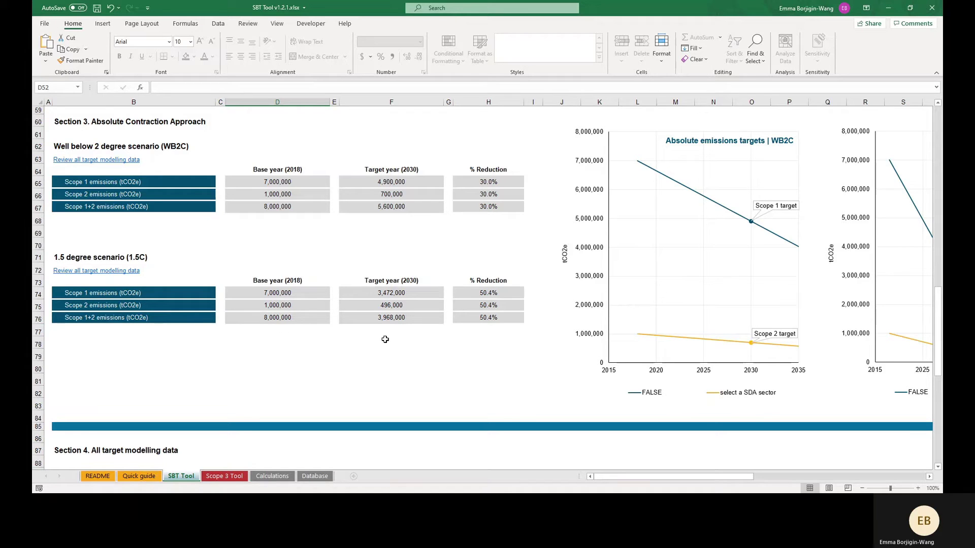
{"action": "mouse_move", "coordinate": [615, 477]}
{"action": "left_mouse_down"}
{"action": "mouse_move", "coordinate": [633, 476]}
{"action": "mouse_move", "coordinate": [602, 478]}
{"action": "left_mouse_up"}
Step: Set the base year to 2020 and Scope 1 emissions to 5,000,000 tCO2e, and review the Section 3 targets
{"action": "scroll", "coordinate": [505, 206], "scroll_direction": "up", "scroll_amount": 20}
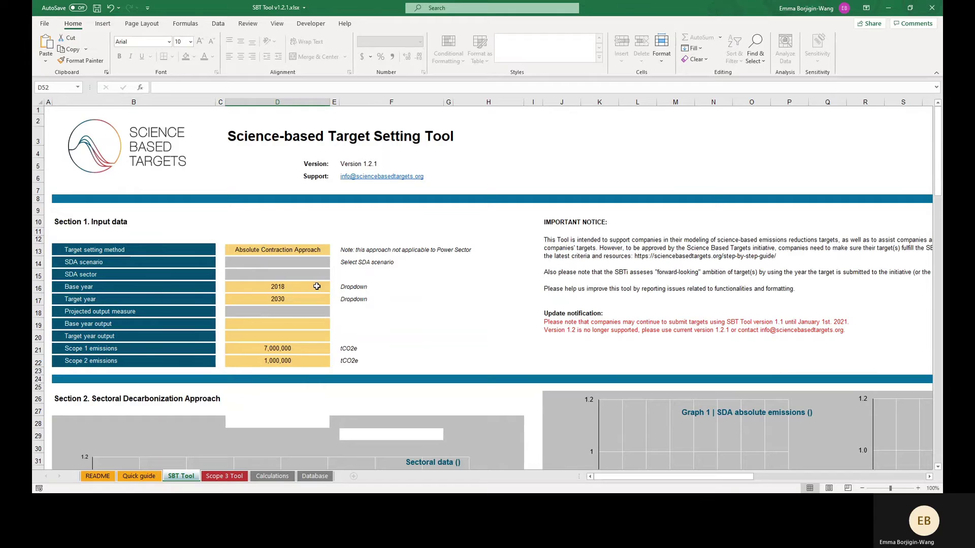
{"action": "left_click", "coordinate": [316, 287]}
{"action": "type", "text": "2020"}
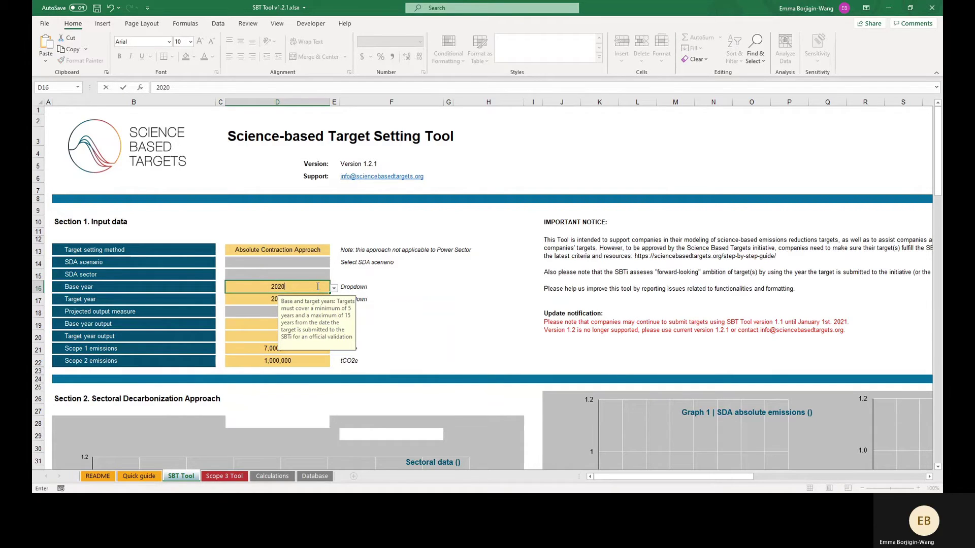
{"action": "key", "text": "Return"}
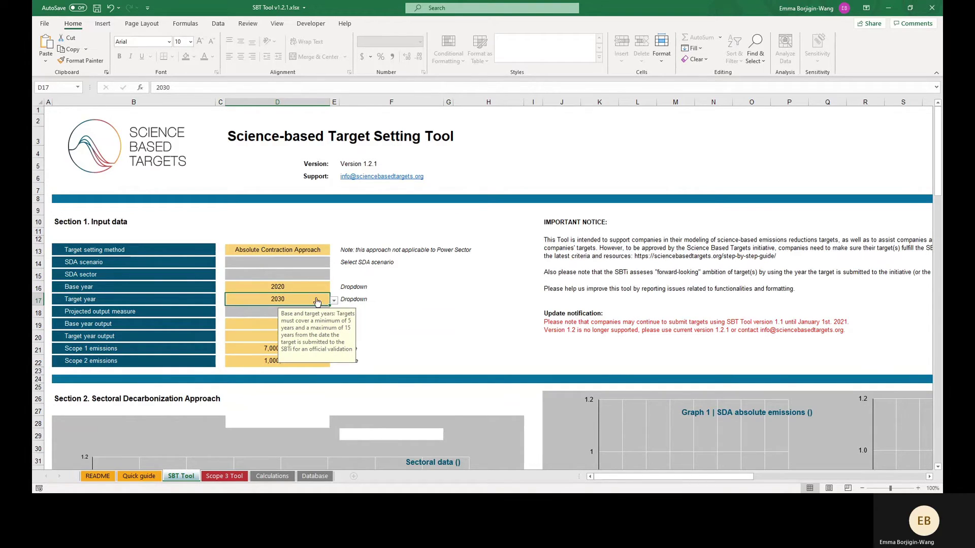
{"action": "left_click", "coordinate": [261, 347]}
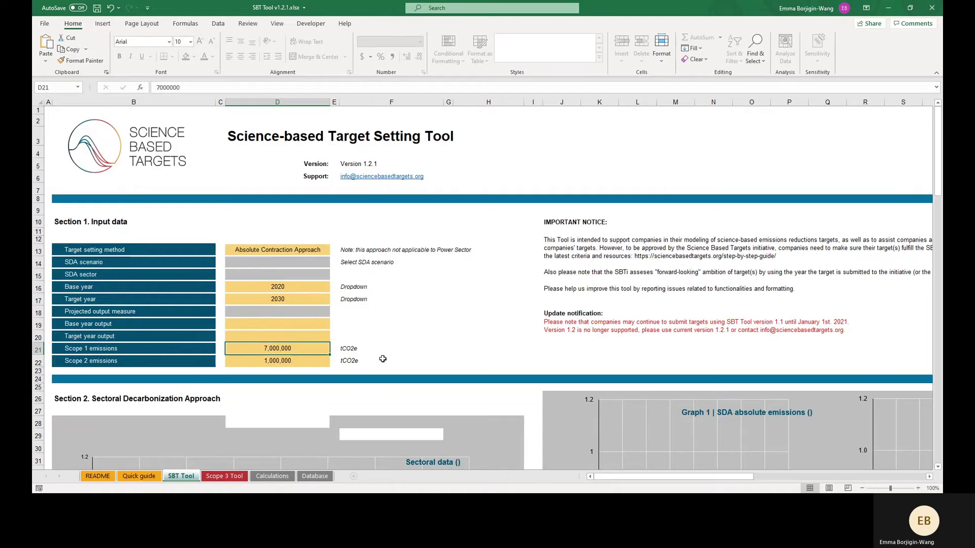
{"action": "type", "text": "5000000"}
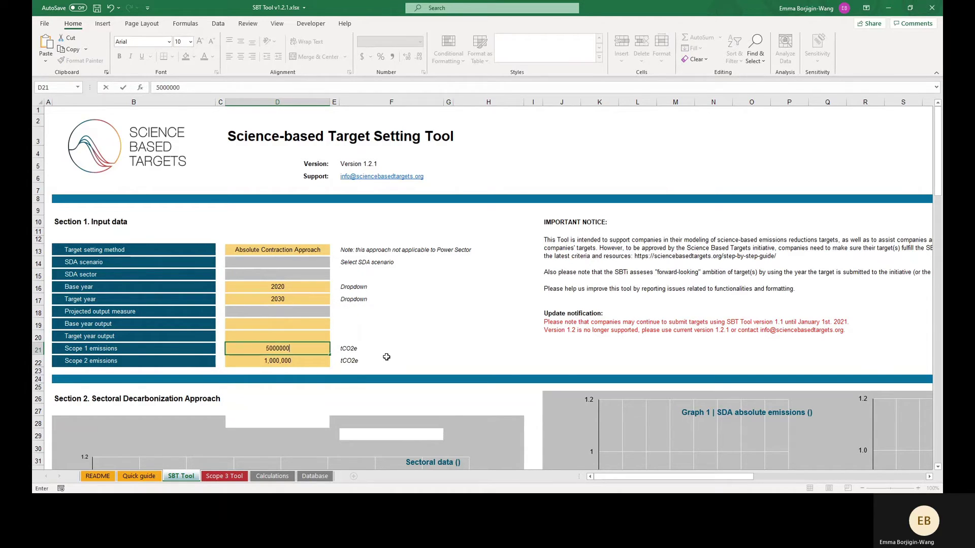
{"action": "key", "text": "Return"}
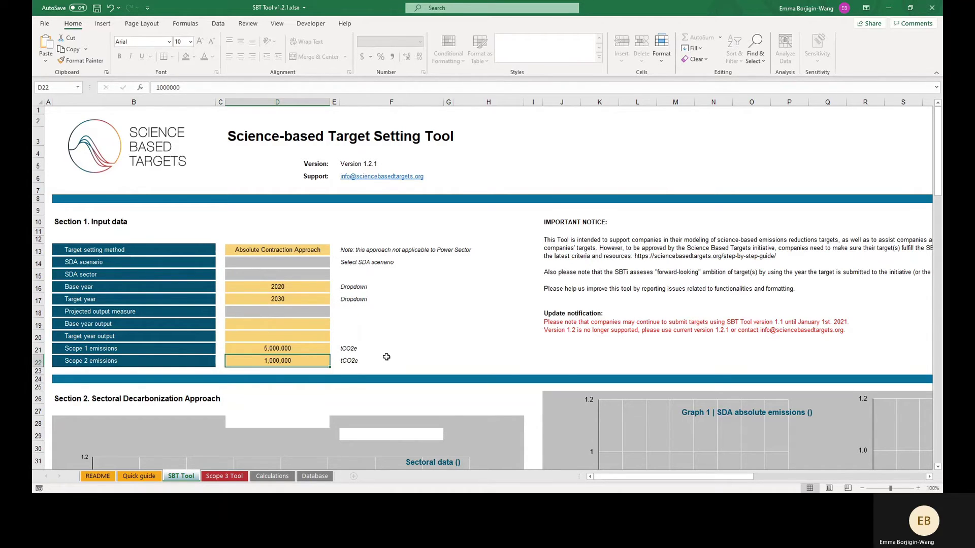
{"action": "scroll", "coordinate": [386, 357], "scroll_direction": "down", "scroll_amount": 18}
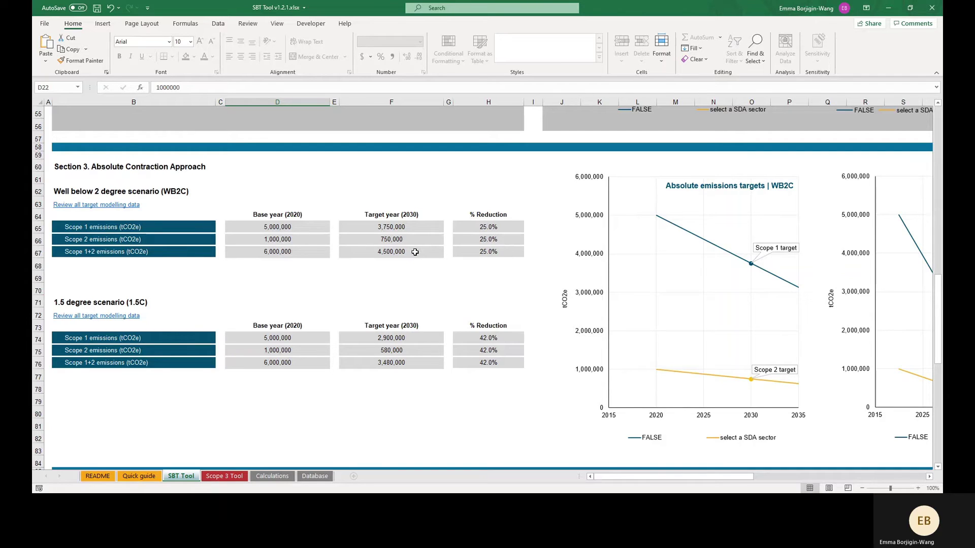
Step: Change the target setting method in the Section 1 input data to Sectoral Decarbonization Approach
{"action": "scroll", "coordinate": [415, 251], "scroll_direction": "up", "scroll_amount": 18}
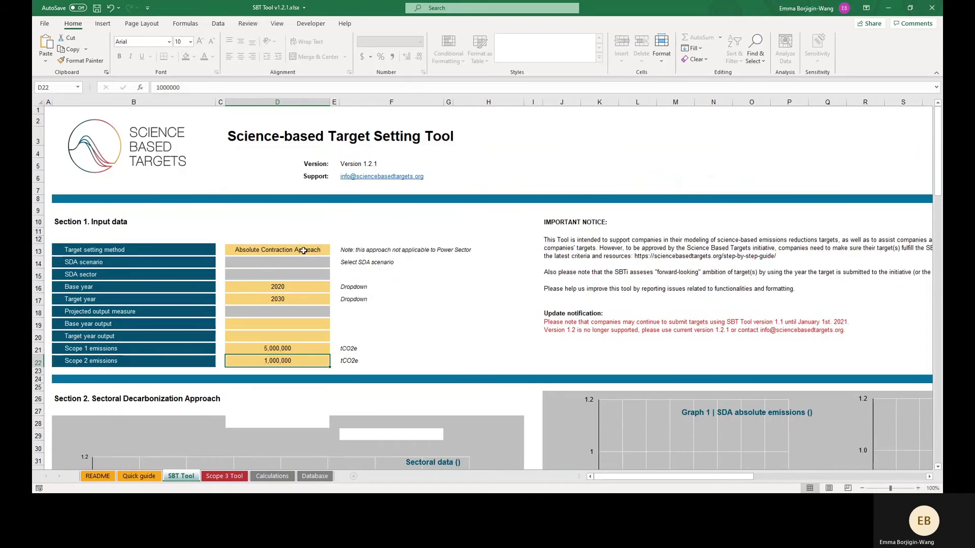
{"action": "left_click", "coordinate": [303, 251]}
{"action": "left_click", "coordinate": [334, 251]}
{"action": "left_click", "coordinate": [325, 259]}
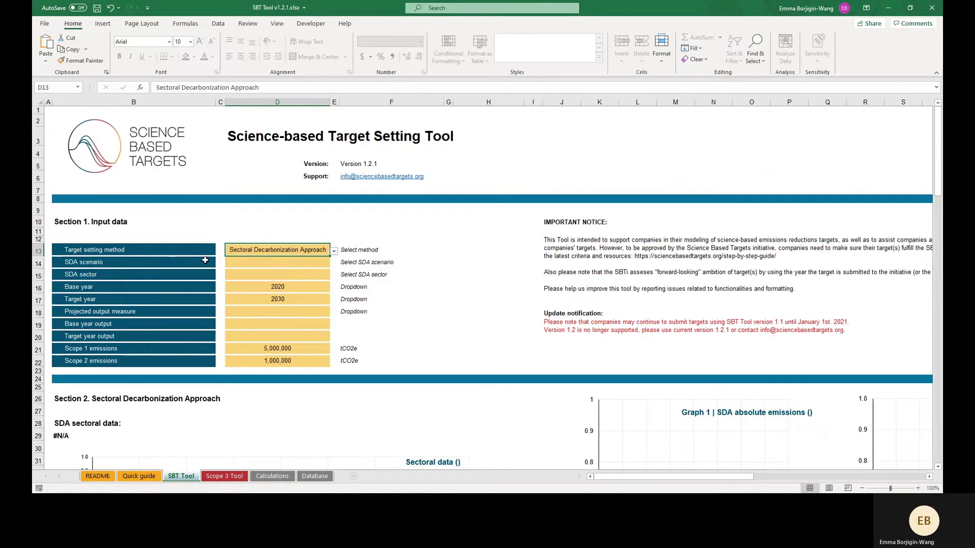
Step: Set the SDA scenario to ETP B2DS and the SDA sector to Cement
{"action": "left_click", "coordinate": [321, 263]}
{"action": "left_click", "coordinate": [334, 264]}
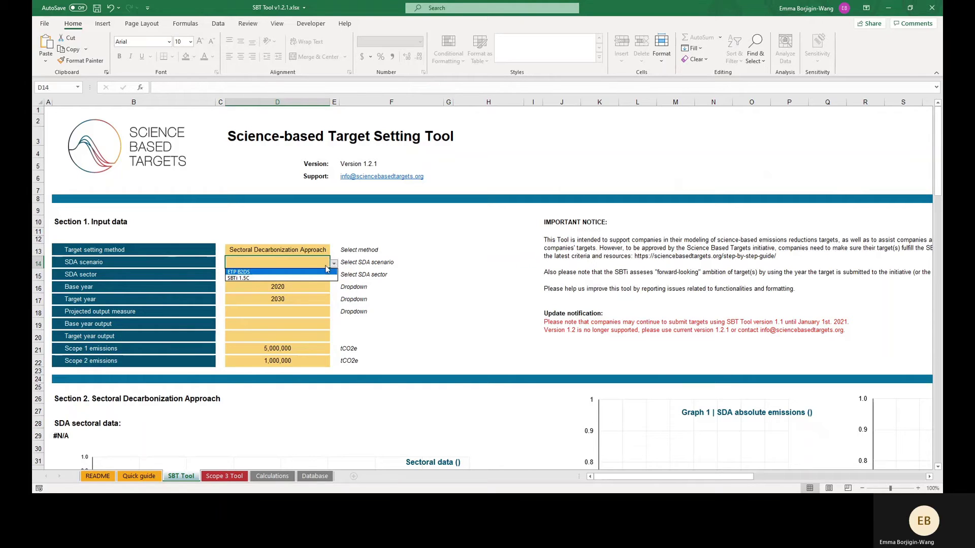
{"action": "left_click", "coordinate": [311, 272]}
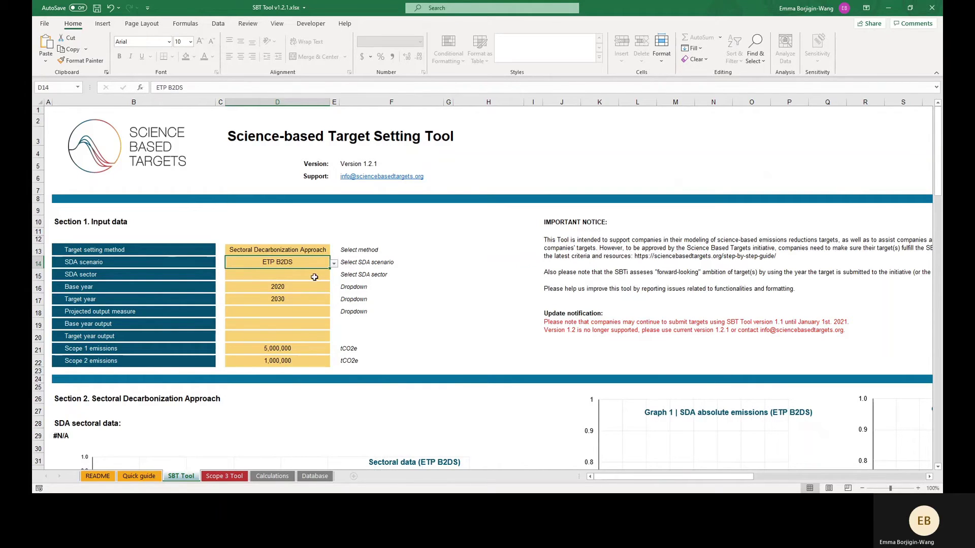
{"action": "left_click", "coordinate": [314, 278]}
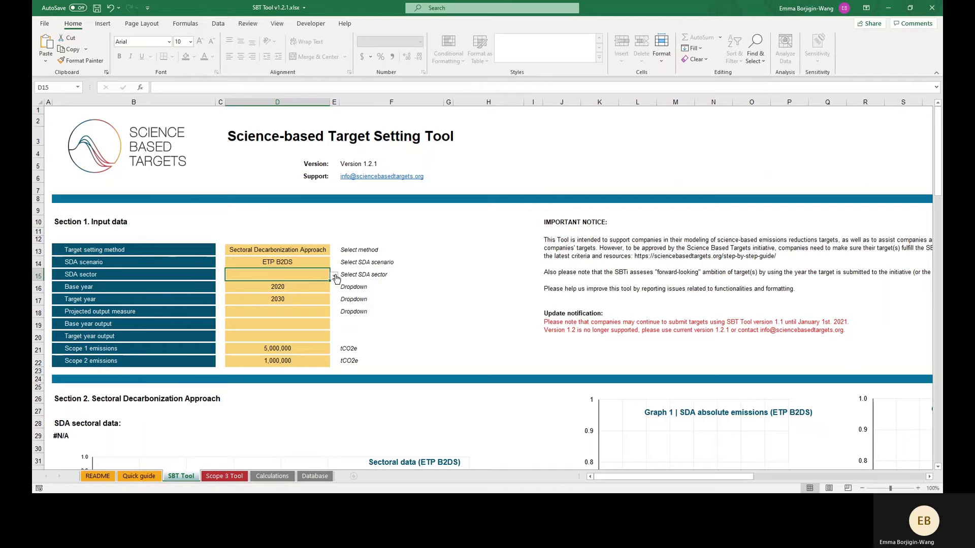
{"action": "left_click", "coordinate": [335, 275]}
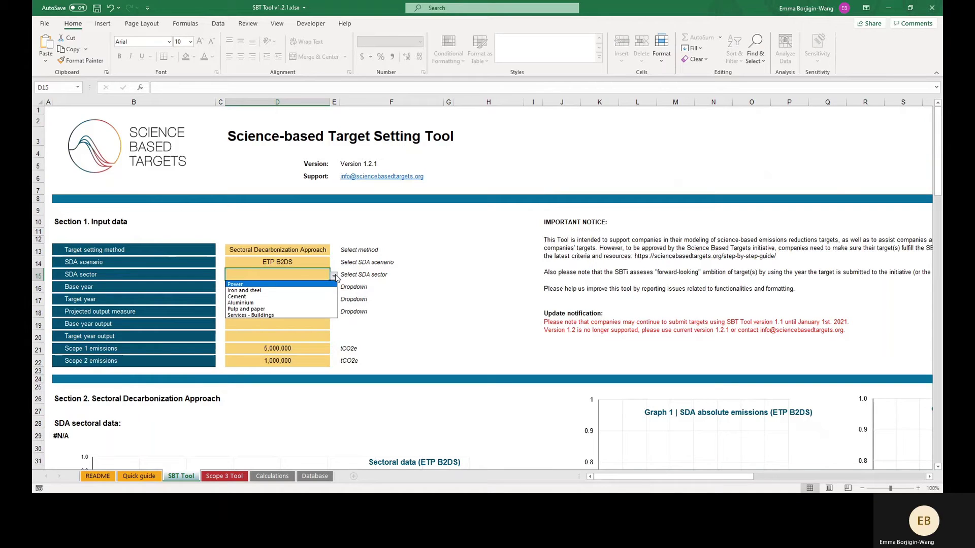
{"action": "left_click", "coordinate": [298, 297]}
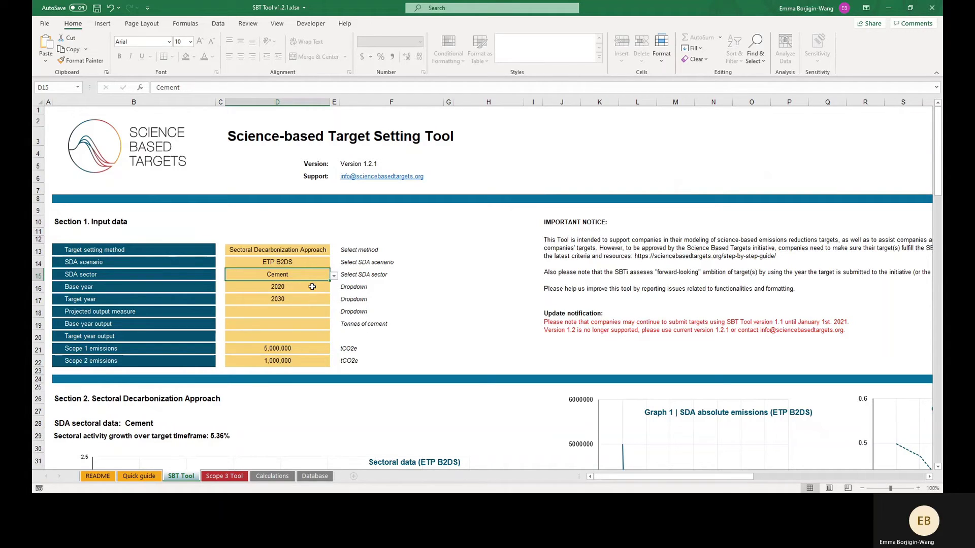
Step: Set the base year to 2018 and Scope 1 emissions to 7,000,000 tCO2e for the Cement sector inputs
{"action": "left_click", "coordinate": [313, 289]}
{"action": "type", "text": "2018"}
{"action": "key", "text": "Return"}
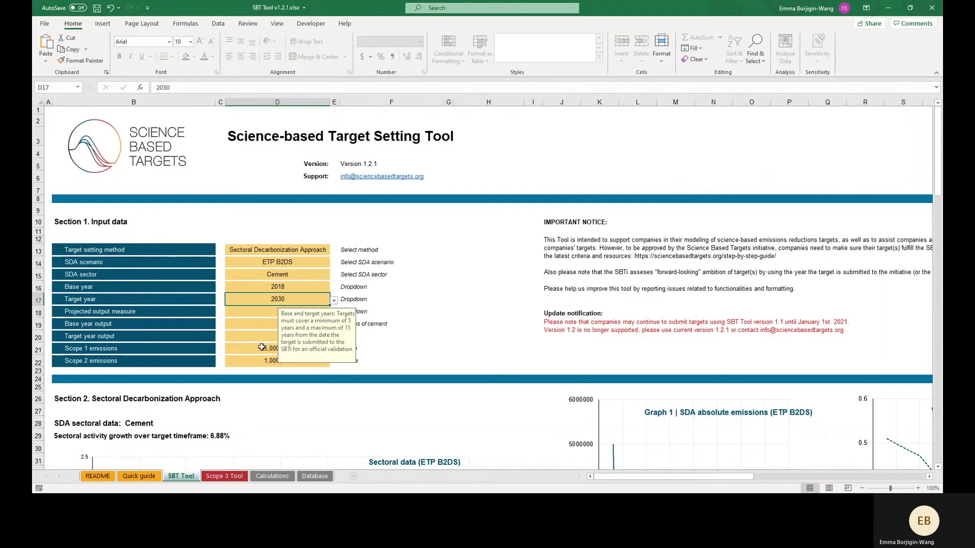
{"action": "left_click", "coordinate": [261, 347]}
{"action": "type", "text": "7,000,000"}
{"action": "key", "text": "Return"}
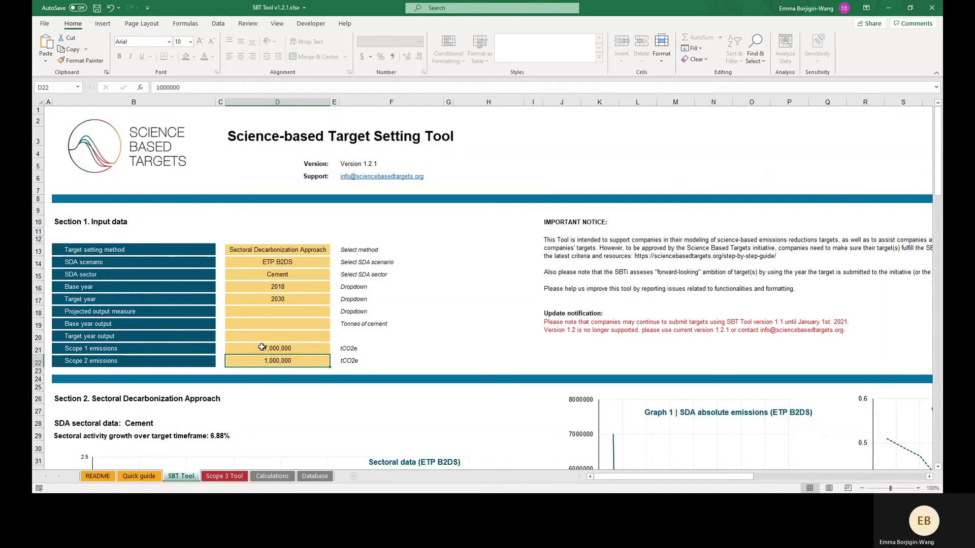
Step: Set the projected output measure for the Cement sector inputs to Target year output
{"action": "left_click", "coordinate": [302, 315]}
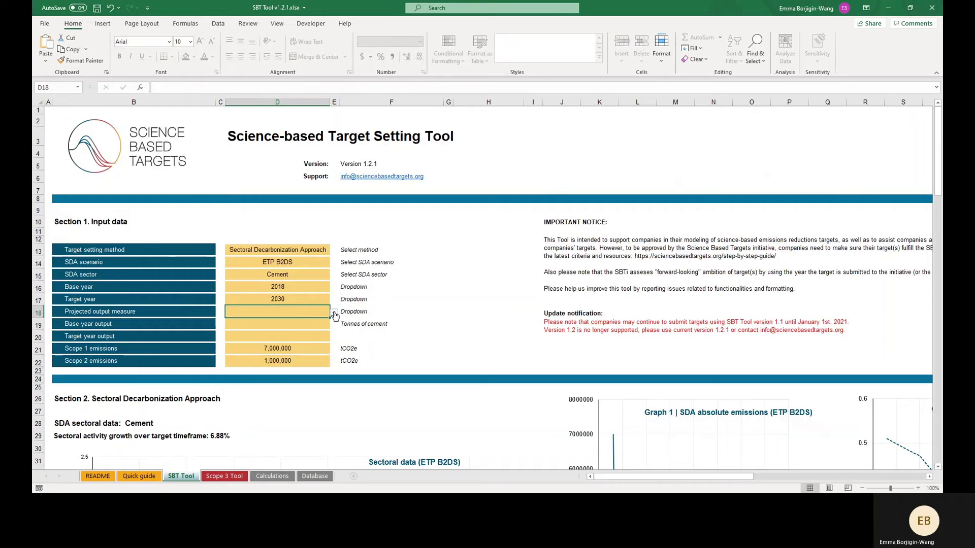
{"action": "left_click", "coordinate": [335, 313]}
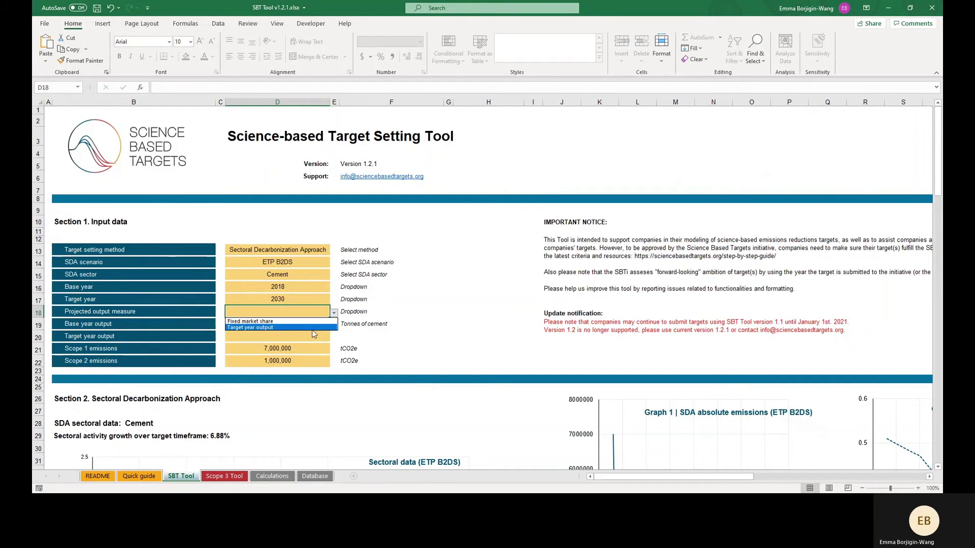
{"action": "left_click", "coordinate": [314, 327]}
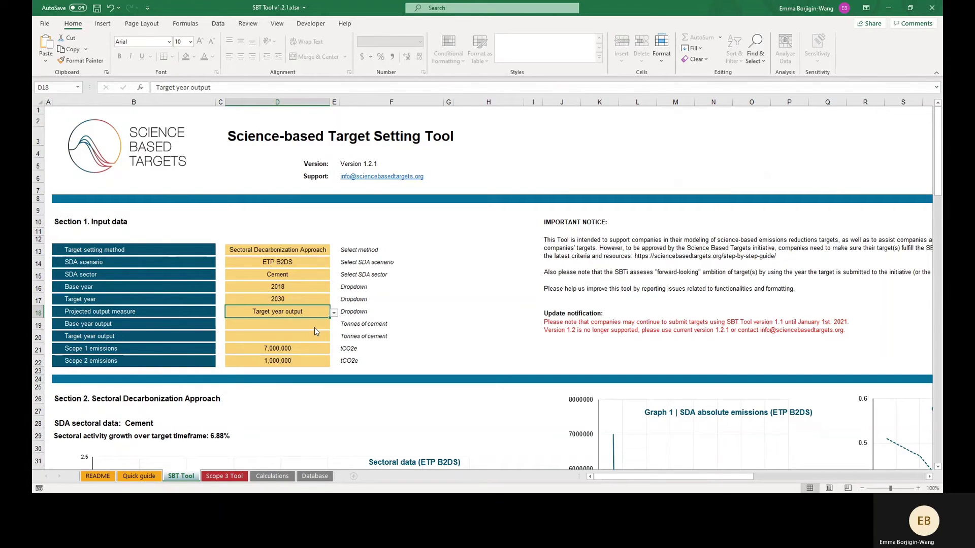
Step: Set the base year output to 10,000,000 and the target year output to 12,000,000 tonnes of cement
{"action": "left_click", "coordinate": [318, 323]}
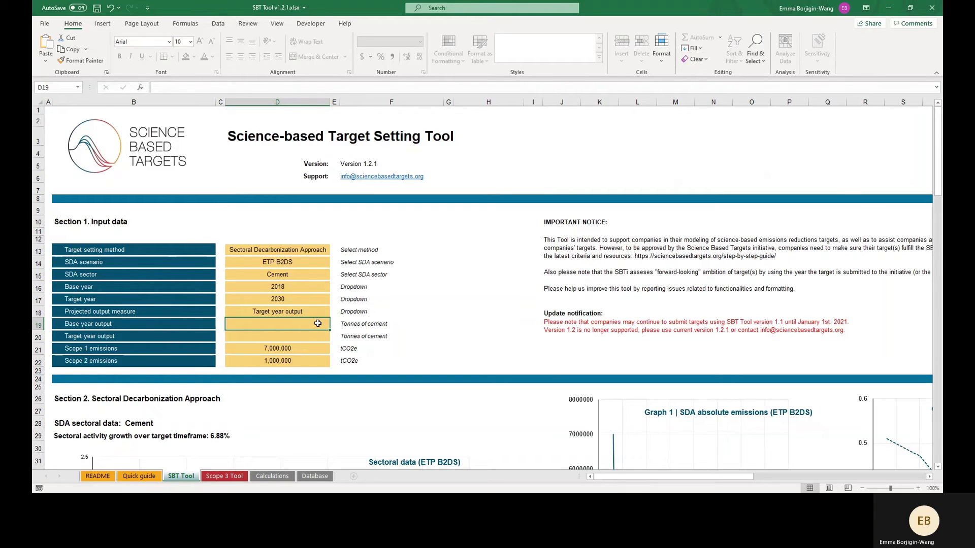
{"action": "type", "text": "10,000,"}
{"action": "type", "text": "000"}
{"action": "key", "text": "Return"}
{"action": "type", "text": "12,000,000"}
{"action": "key", "text": "Return"}
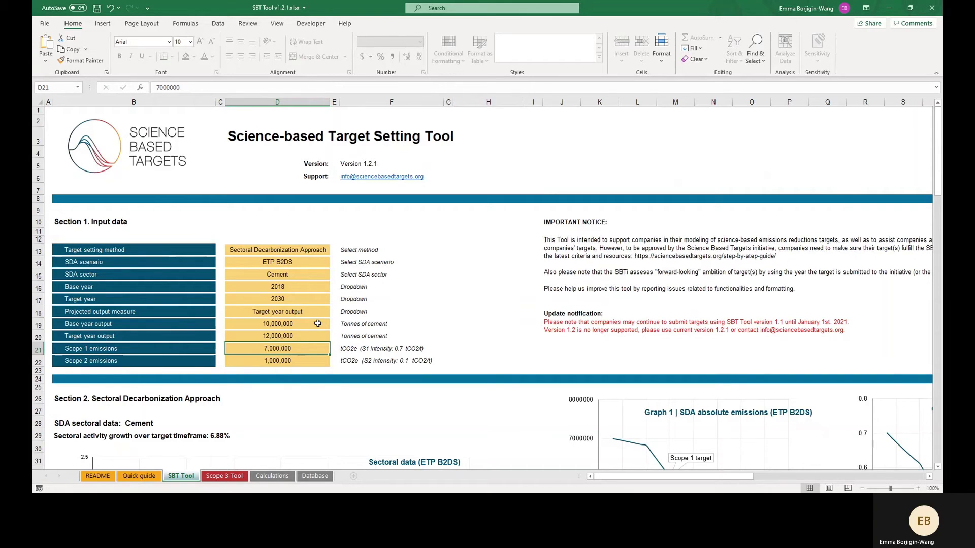
Step: Review the Scope 1 and 2 emissions inputs and the Section 2 Sectoral Decarbonization Approach targets and graphs
{"action": "left_click_drag", "start_coordinate": [324, 347], "coordinate": [325, 361]}
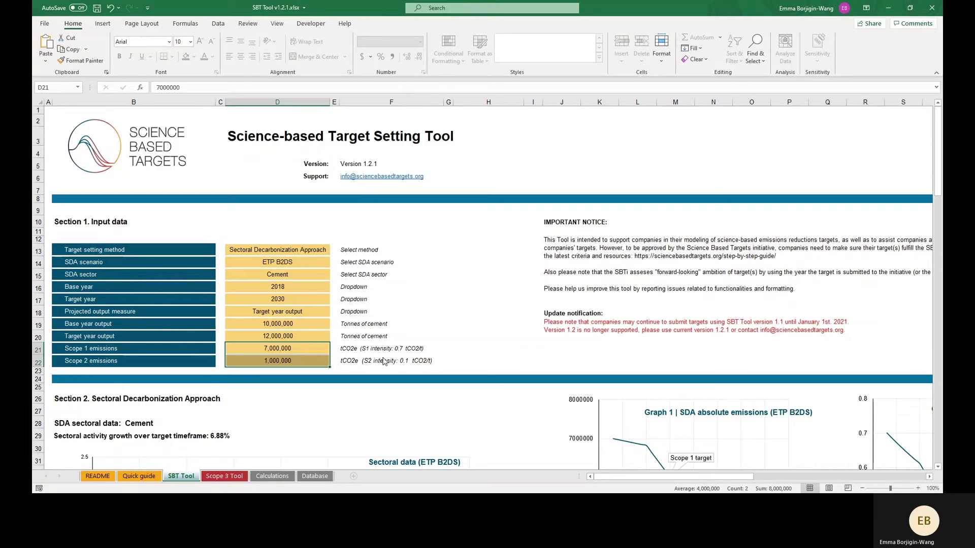
{"action": "scroll", "coordinate": [384, 361], "scroll_direction": "down", "scroll_amount": 8}
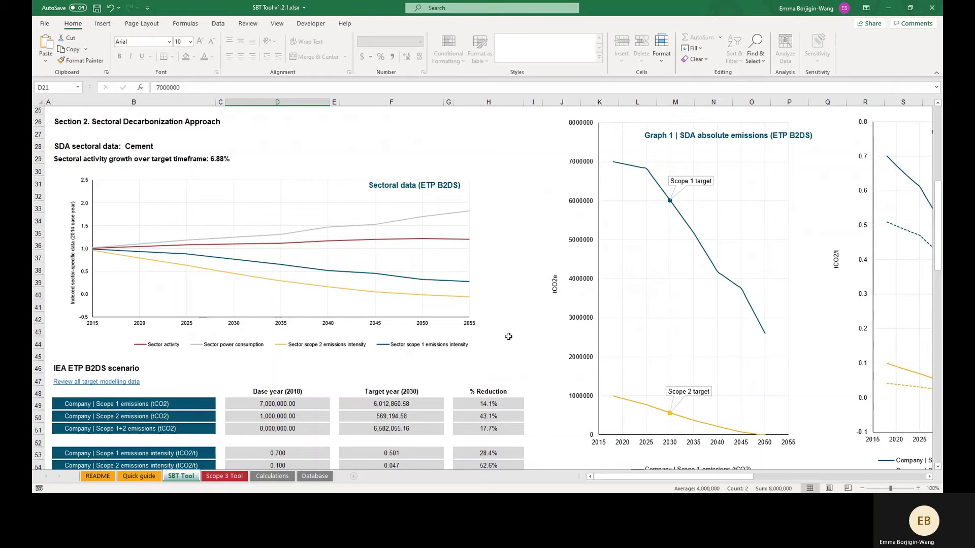
{"action": "left_click_drag", "start_coordinate": [647, 477], "coordinate": [697, 477]}
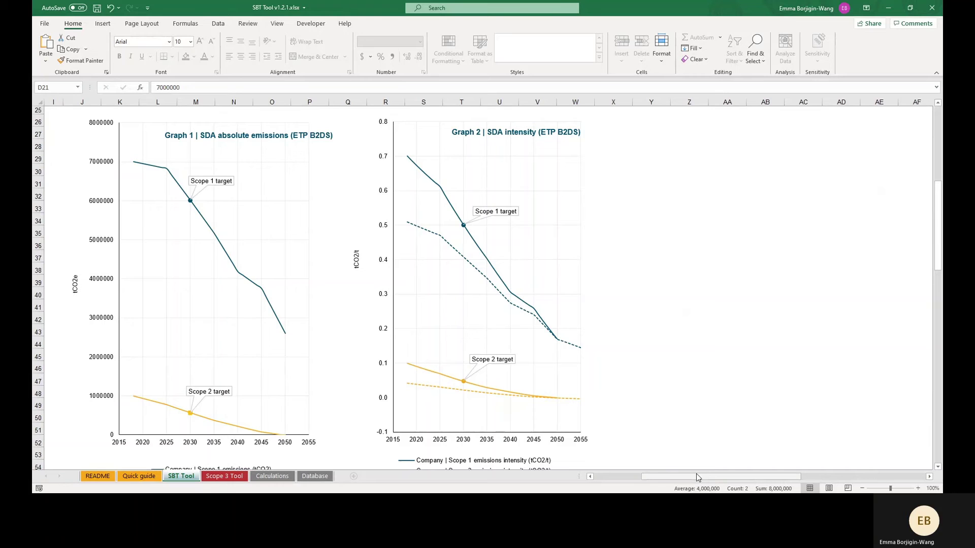
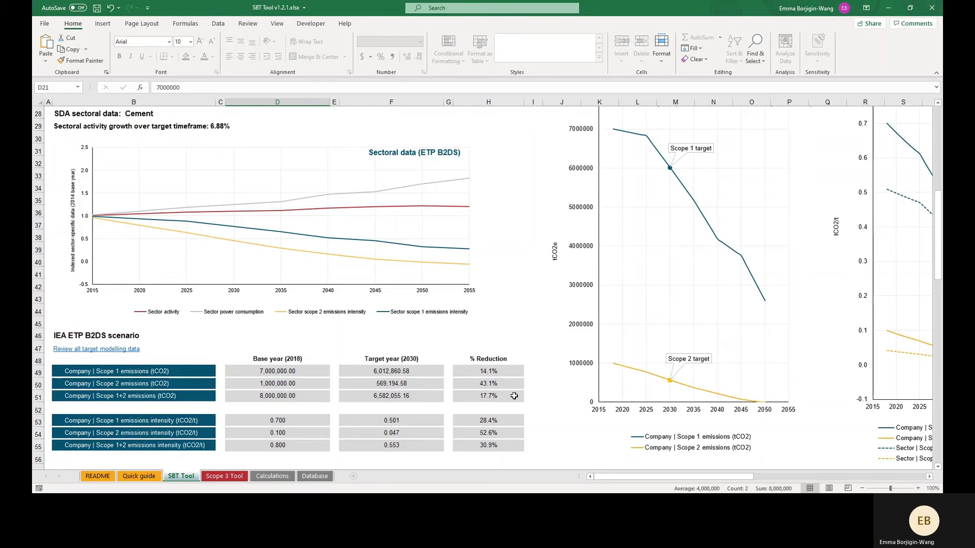
Step: Open the Scope 3 Tool sheet and set its target setting method to Economic intensity
{"action": "left_click", "coordinate": [225, 476]}
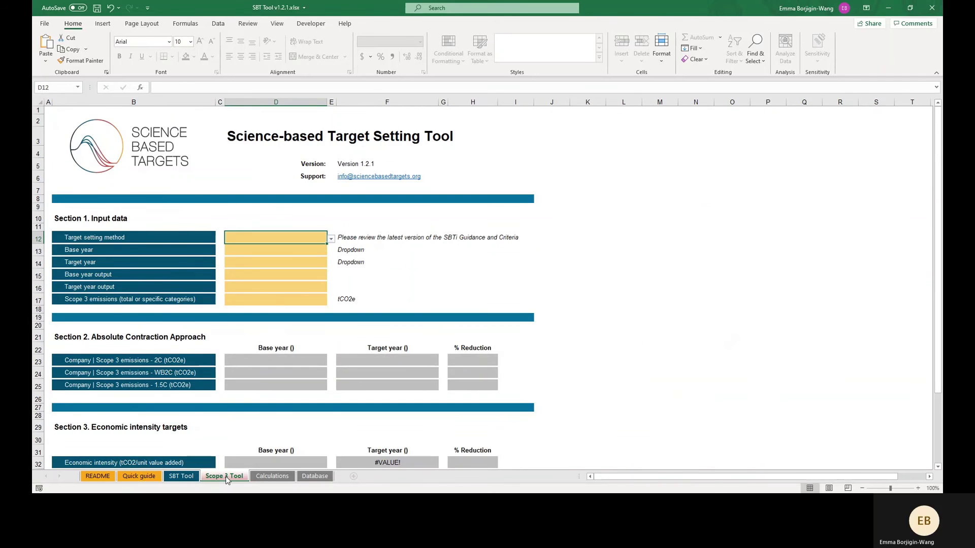
{"action": "left_click", "coordinate": [331, 239]}
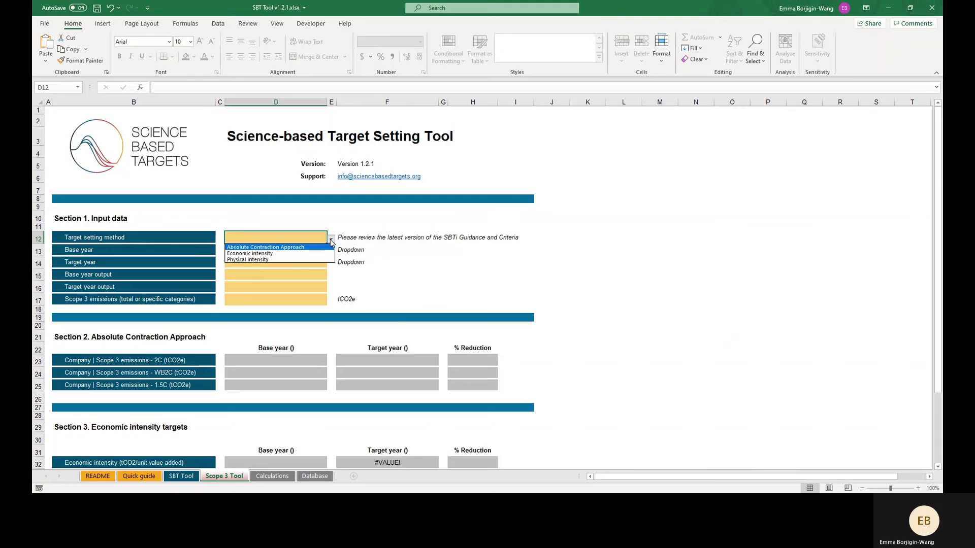
{"action": "left_click", "coordinate": [305, 253]}
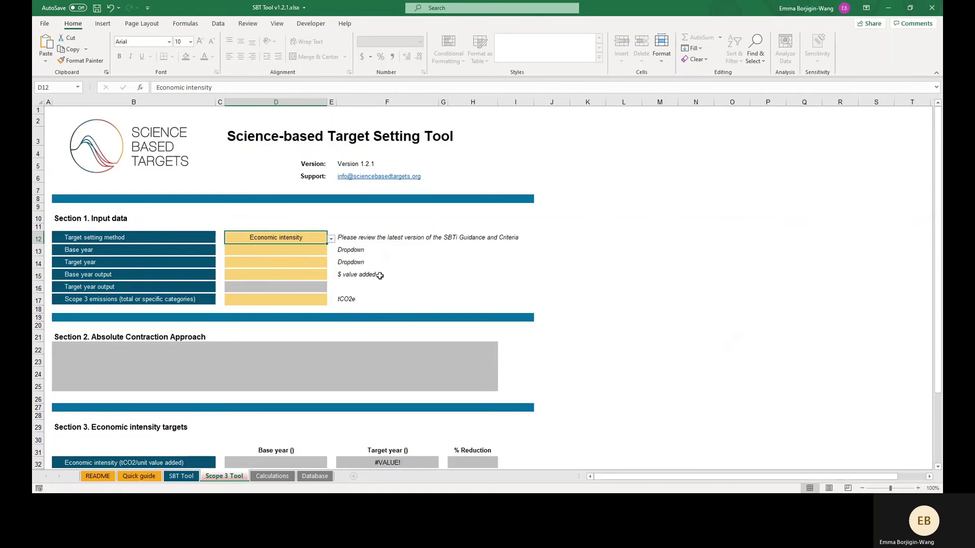
Step: Set the Scope 3 base year to 2018 and the target year to 2030
{"action": "left_click", "coordinate": [318, 254]}
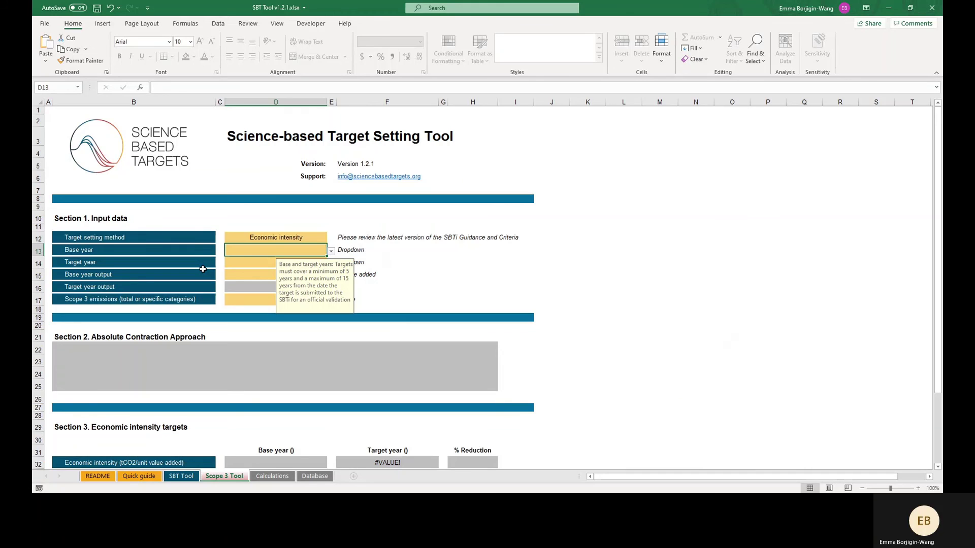
{"action": "type", "text": "2018"}
{"action": "key", "text": "Return"}
{"action": "type", "text": "2030"}
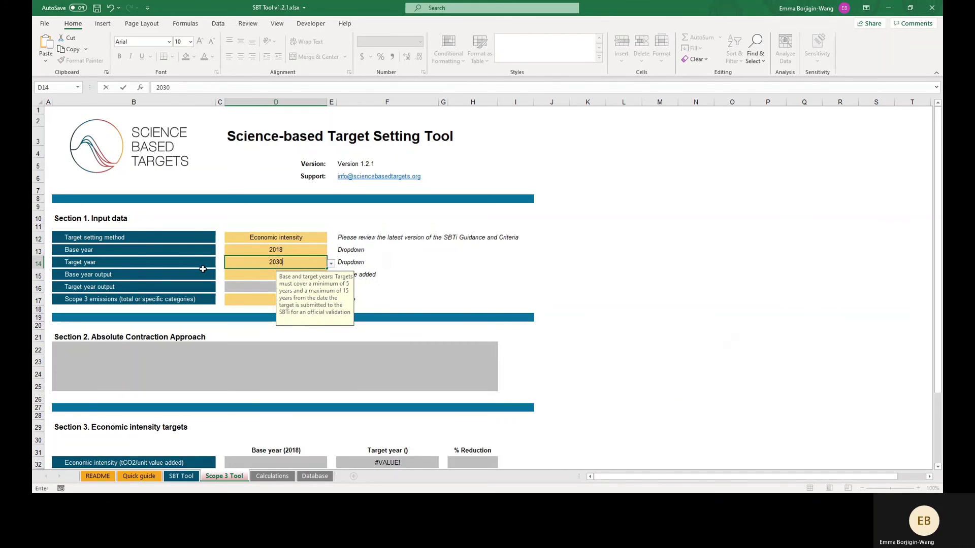
{"action": "key", "text": "Return"}
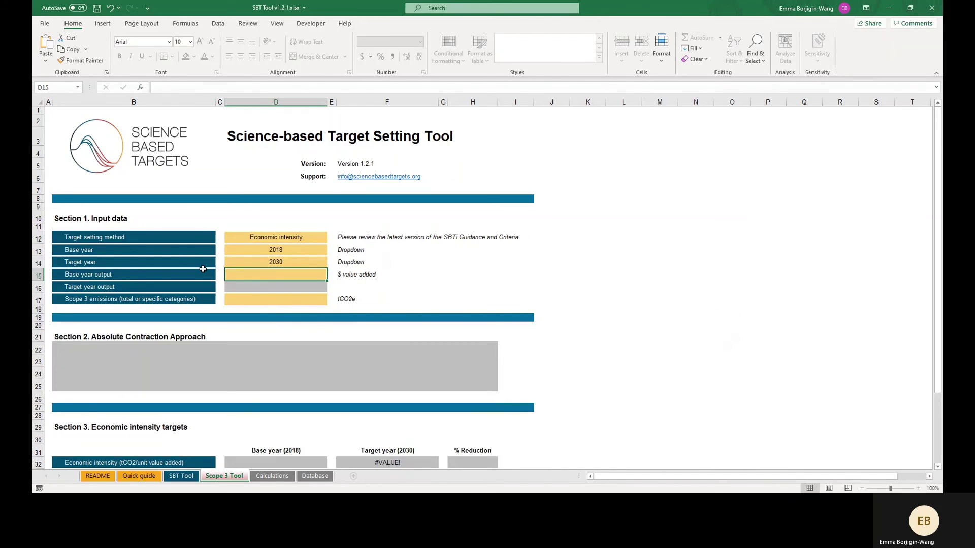
Step: Set the base year output to 5,000,000 and Scope 3 emissions to 8,000,000 tCO2e, and review the Section 3 economic intensity targets
{"action": "type", "text": "5000000"}
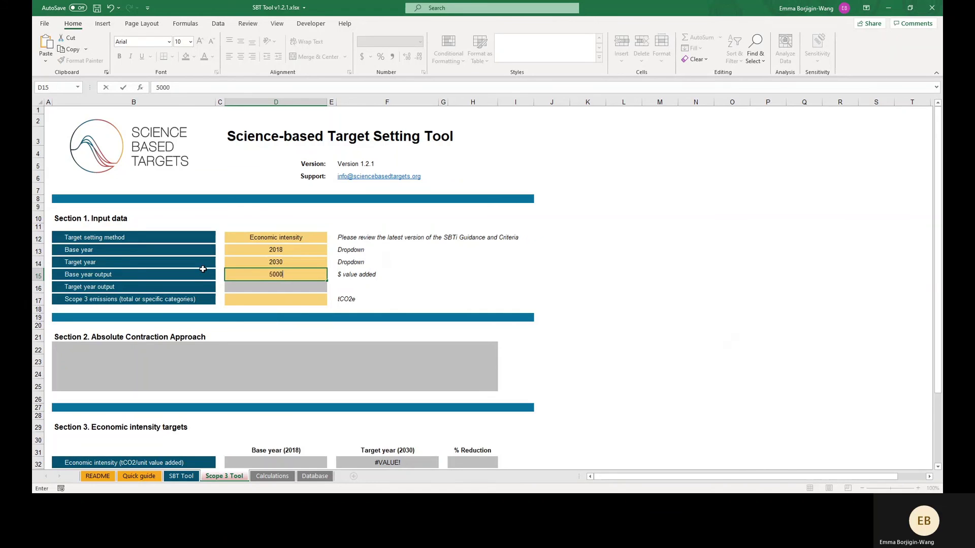
{"action": "key", "text": "Return"}
{"action": "left_click", "coordinate": [274, 300]}
{"action": "type", "text": "8000000"}
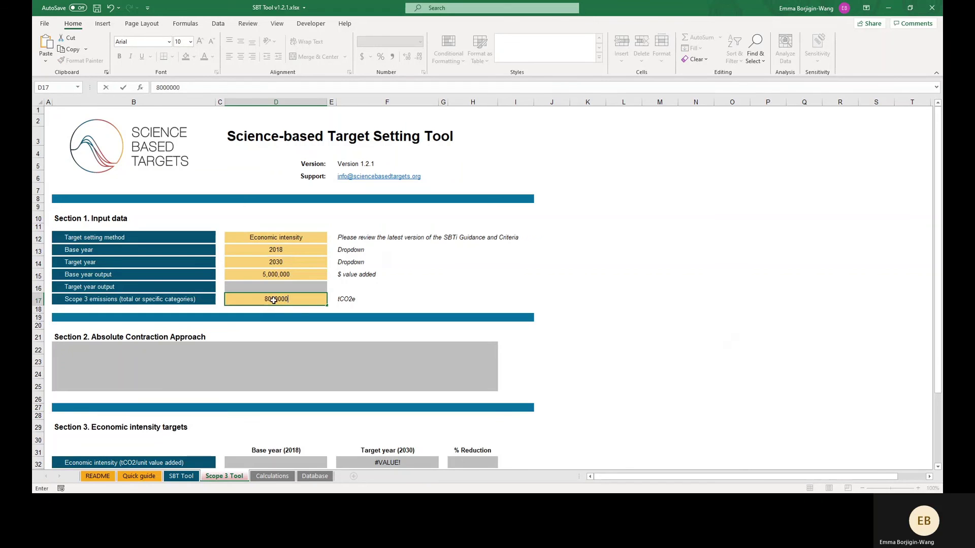
{"action": "key", "text": "Return"}
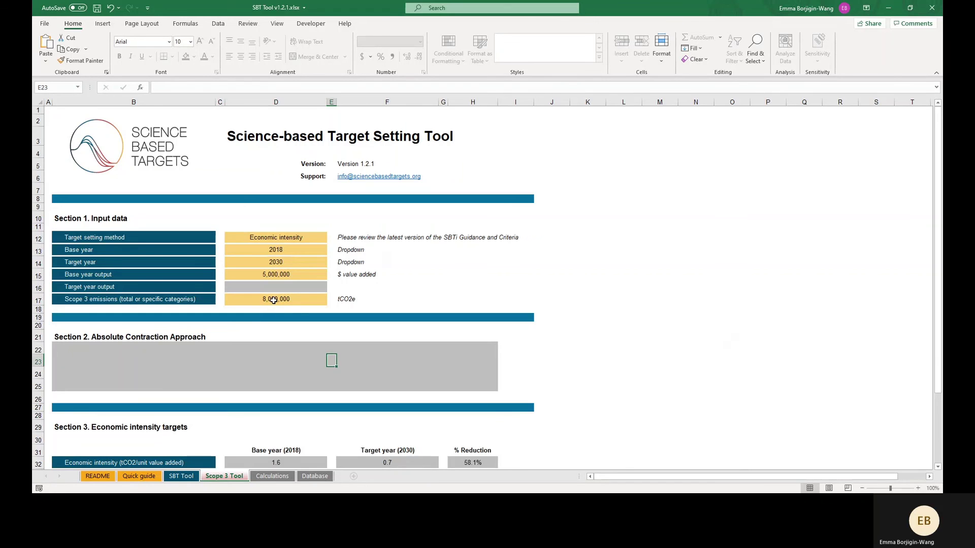
{"action": "scroll", "coordinate": [274, 300], "scroll_direction": "down", "scroll_amount": 3}
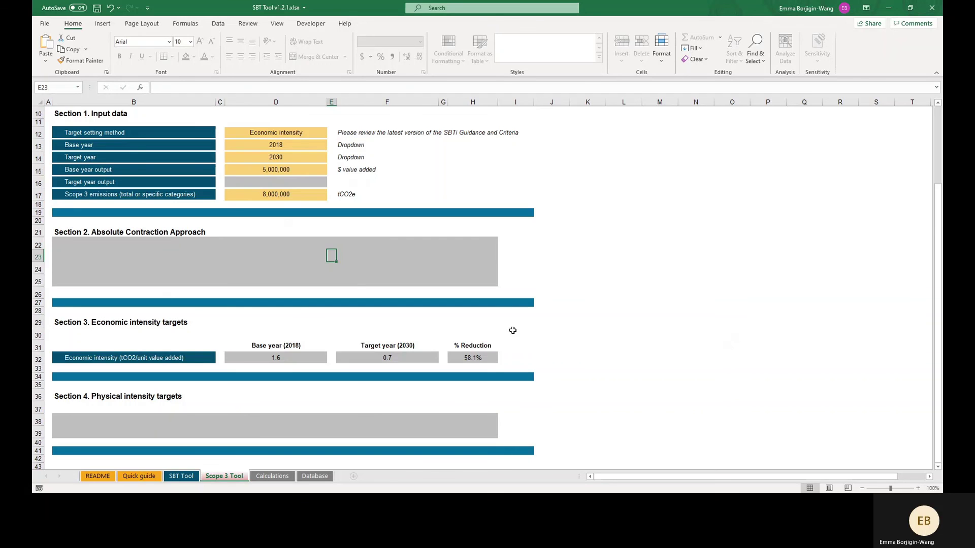
Step: Change the Scope 3 target setting method to Physical intensity and clear the output and Scope 3 emissions values
{"action": "scroll", "coordinate": [513, 331], "scroll_direction": "up", "scroll_amount": 3}
{"action": "left_click", "coordinate": [303, 242]}
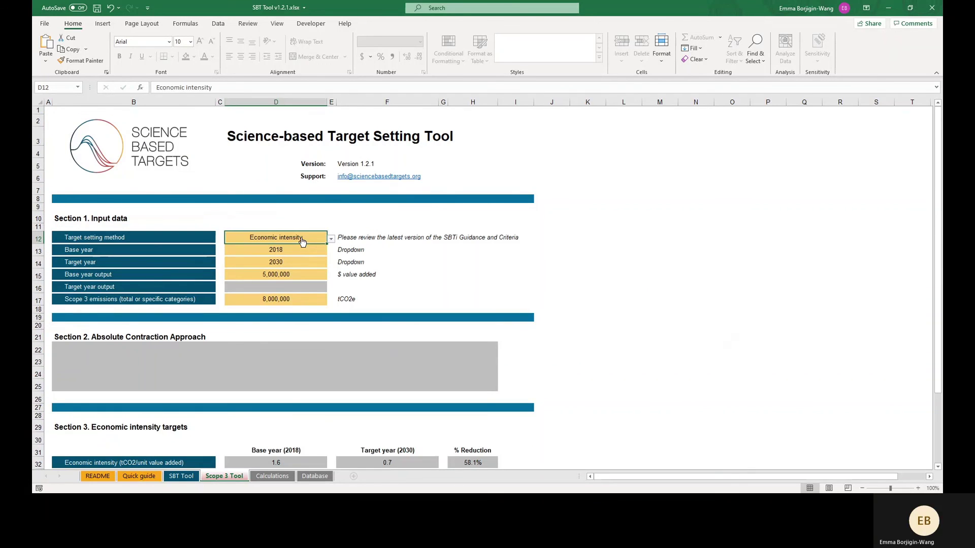
{"action": "left_click", "coordinate": [331, 238]}
{"action": "left_click", "coordinate": [287, 259]}
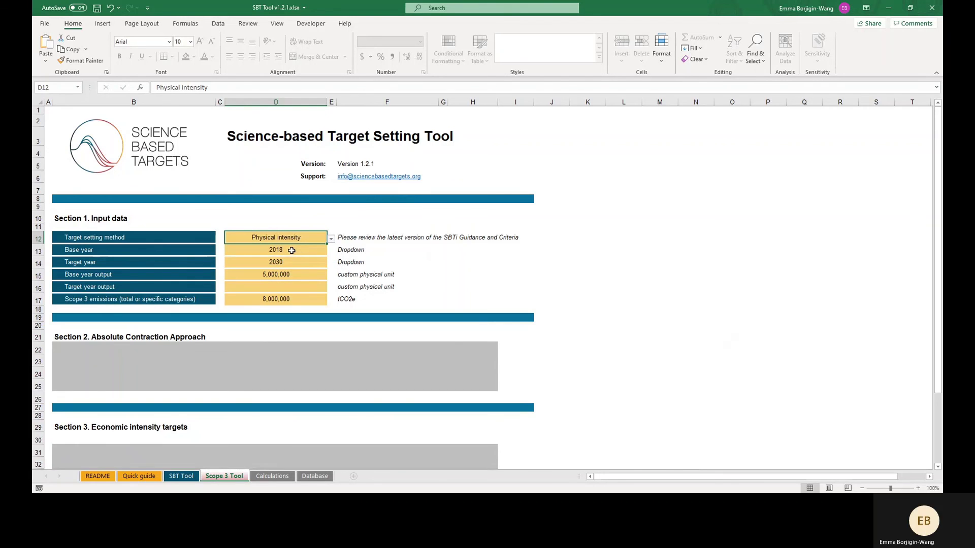
{"action": "left_click_drag", "start_coordinate": [293, 274], "coordinate": [293, 300]}
{"action": "key", "text": "Delete"}
Step: Set base year output to 1,000, target year output to 1,300 and Scope 3 emissions to 8,000,000 tCO2e, and review the Section 4 targets
{"action": "left_click", "coordinate": [300, 275]}
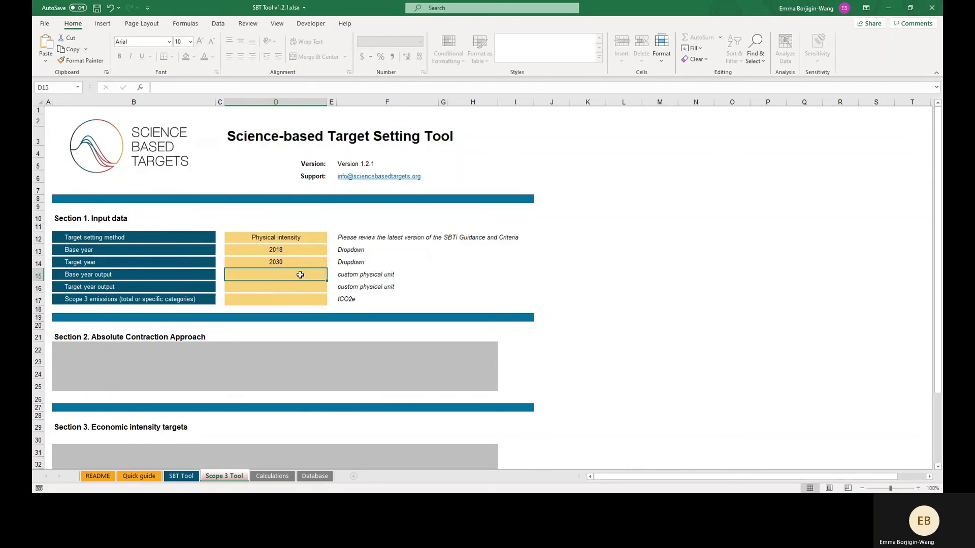
{"action": "type", "text": "1,00"}
{"action": "type", "text": "0"}
{"action": "key", "text": "Return"}
{"action": "type", "text": "1300"}
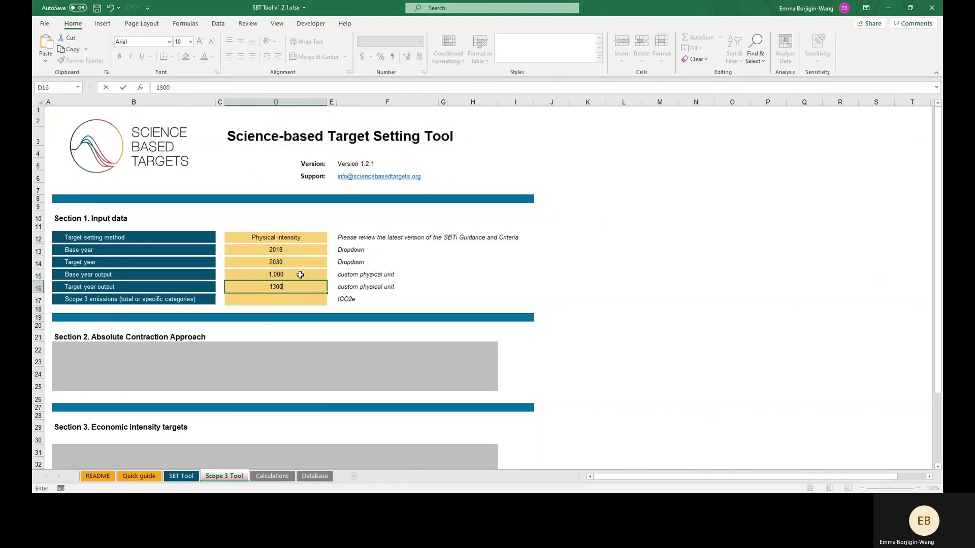
{"action": "key", "text": "Return"}
{"action": "type", "text": "8000000"}
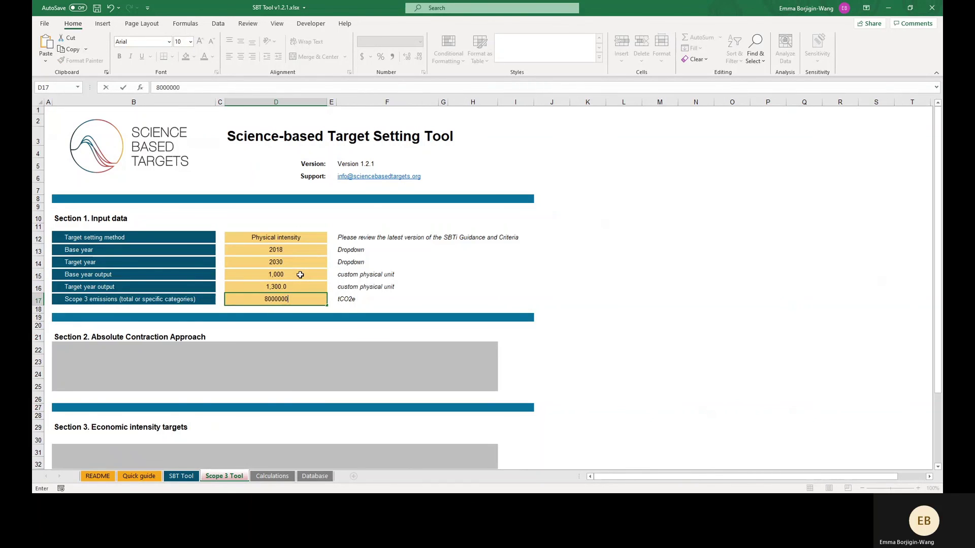
{"action": "key", "text": "Return"}
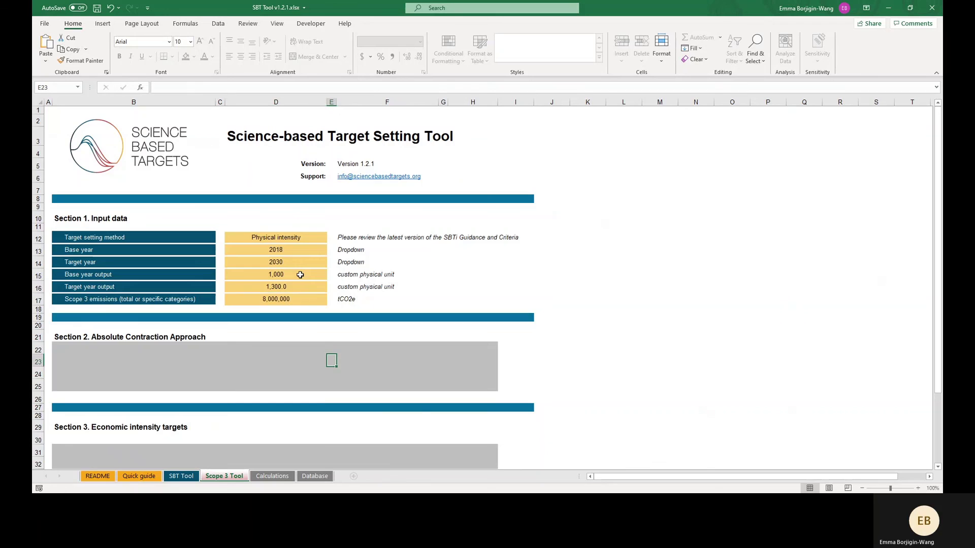
{"action": "scroll", "coordinate": [299, 275], "scroll_direction": "down", "scroll_amount": 5}
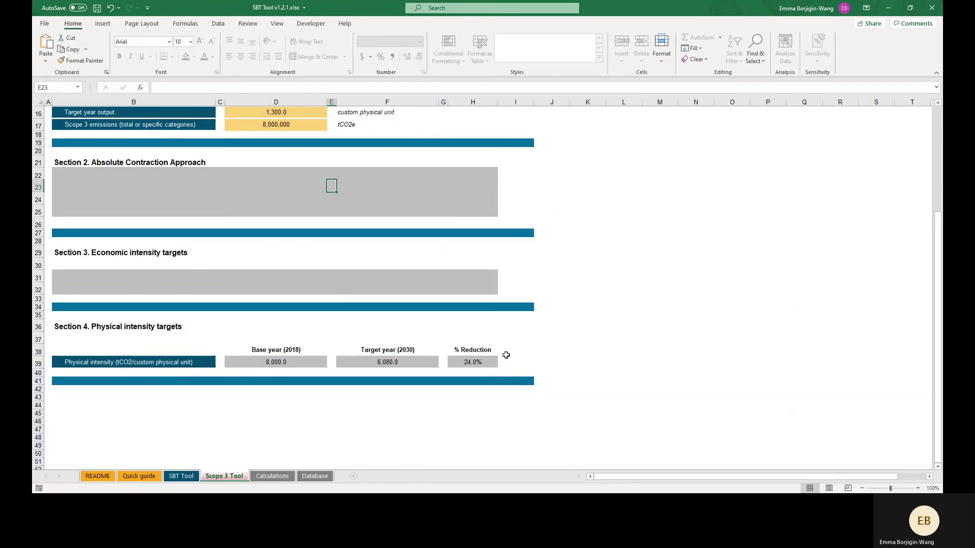
Step: Open the README sheet at its beginning to view the Terms of use and Disclaimer
{"action": "left_click", "coordinate": [105, 477]}
{"action": "scroll", "coordinate": [185, 395], "scroll_direction": "up", "scroll_amount": 10}
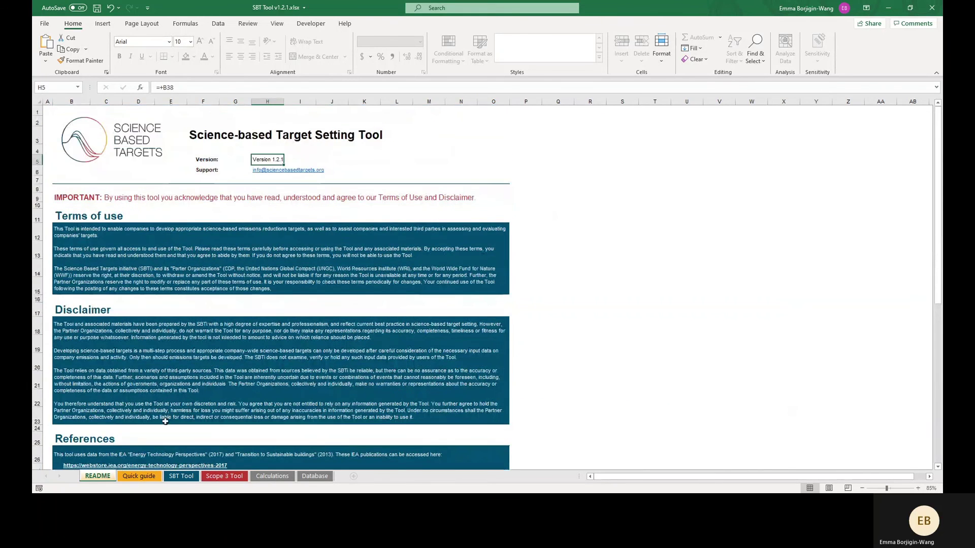